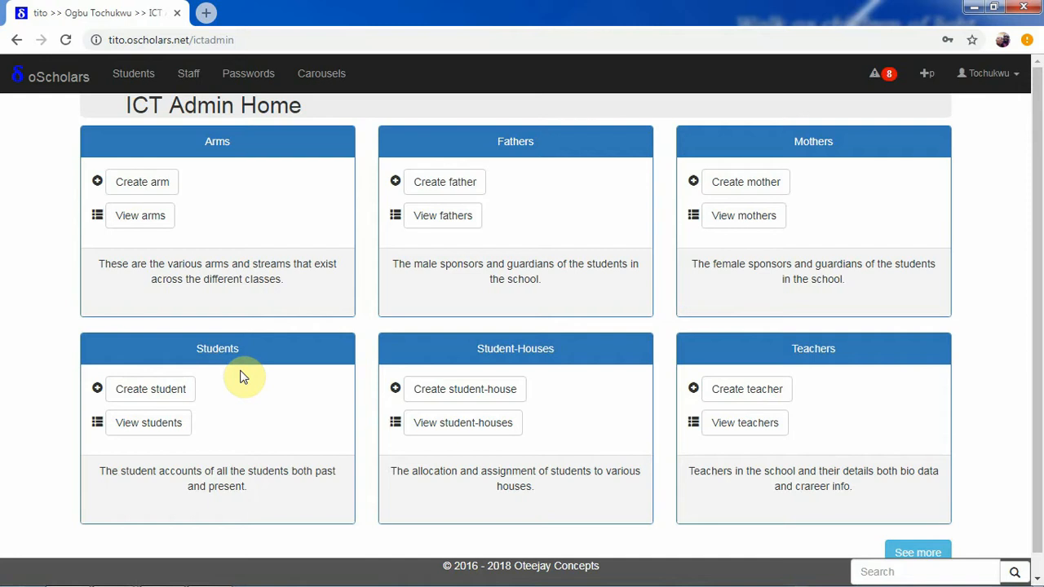
# Open the form for creating a student and bring up its Excel import instructions.
pyautogui.click(151, 389)
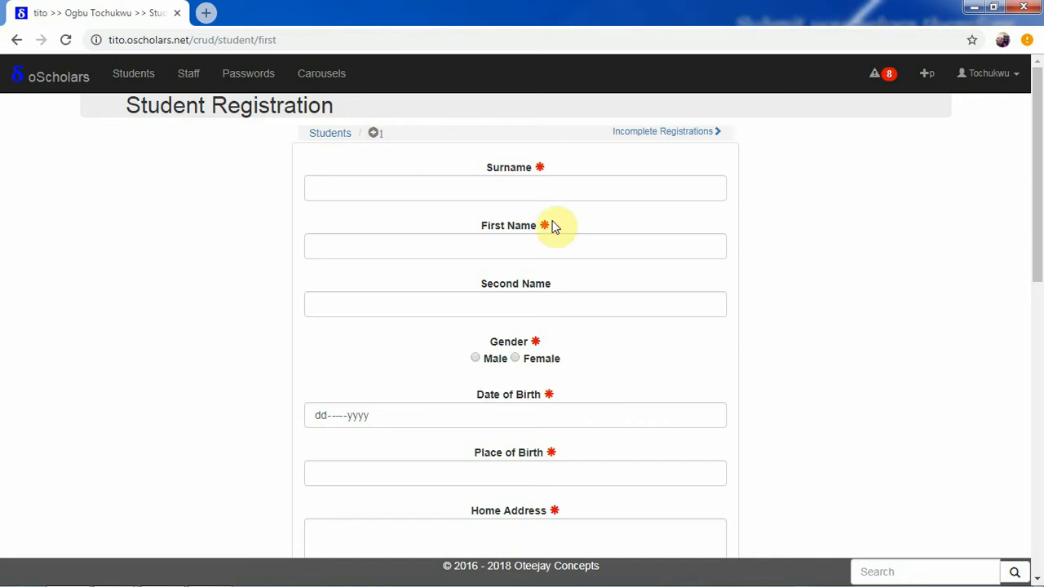
pyautogui.scroll(-10, 1035, 457)
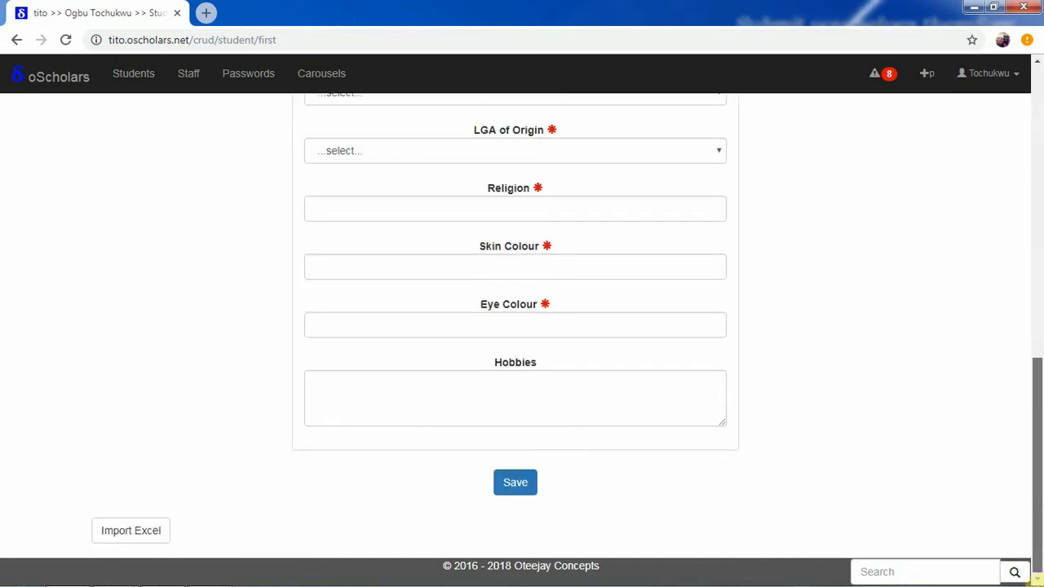
pyautogui.moveTo(1037, 408); pyautogui.dragTo(1037, 140)
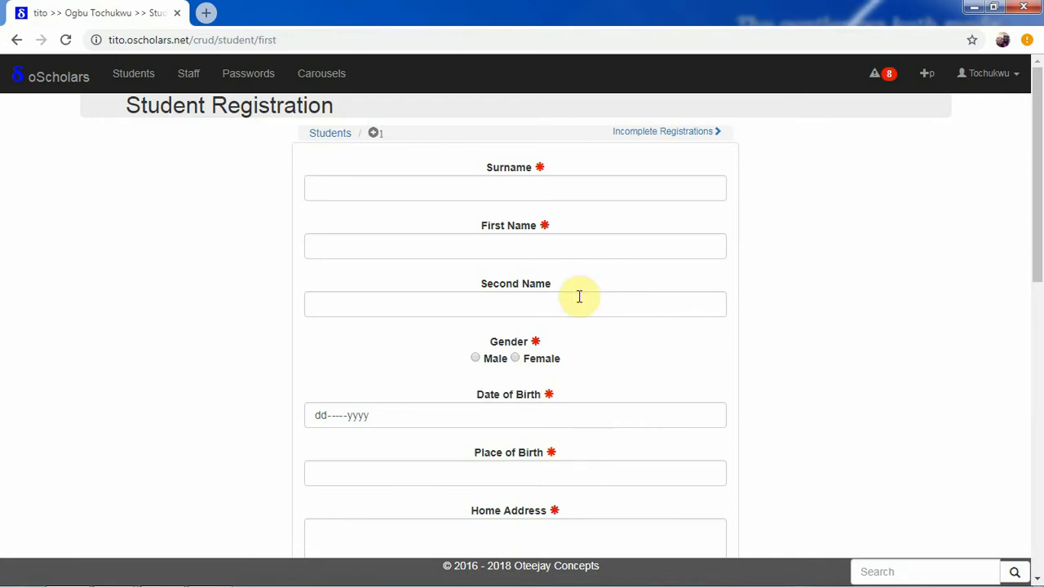
pyautogui.scroll(-15, 753, 321)
pyautogui.moveTo(1040, 310); pyautogui.dragTo(1034, 447)
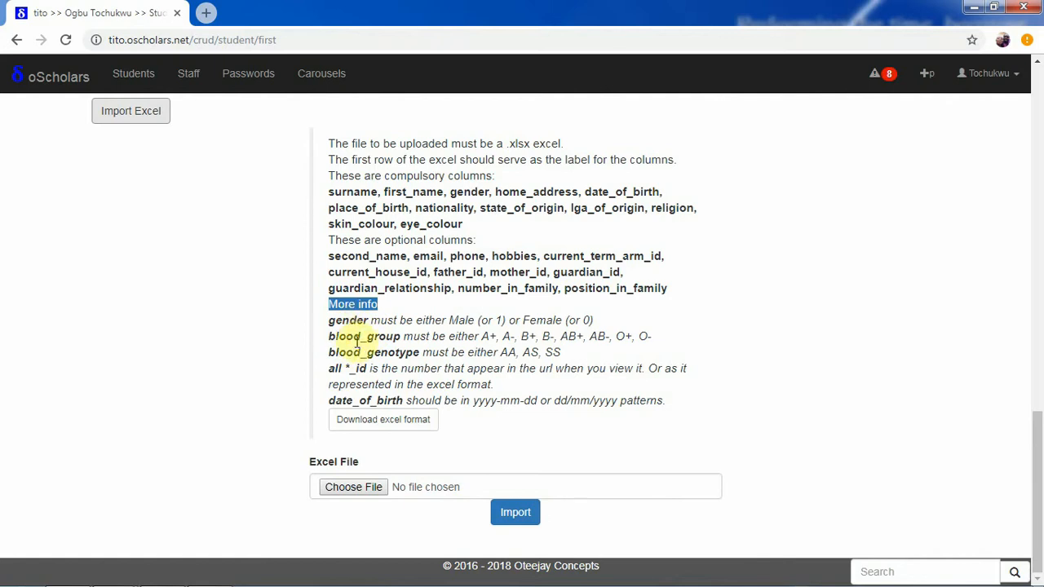
# Download the students Excel format into New folder and show the saved file in its folder.
pyautogui.click(385, 425)
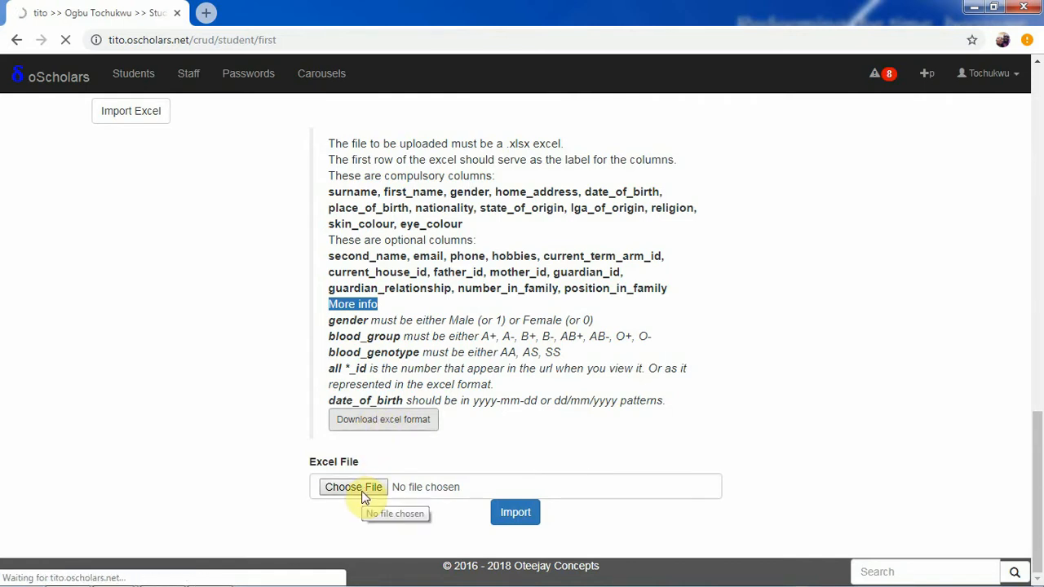
pyautogui.click(352, 425)
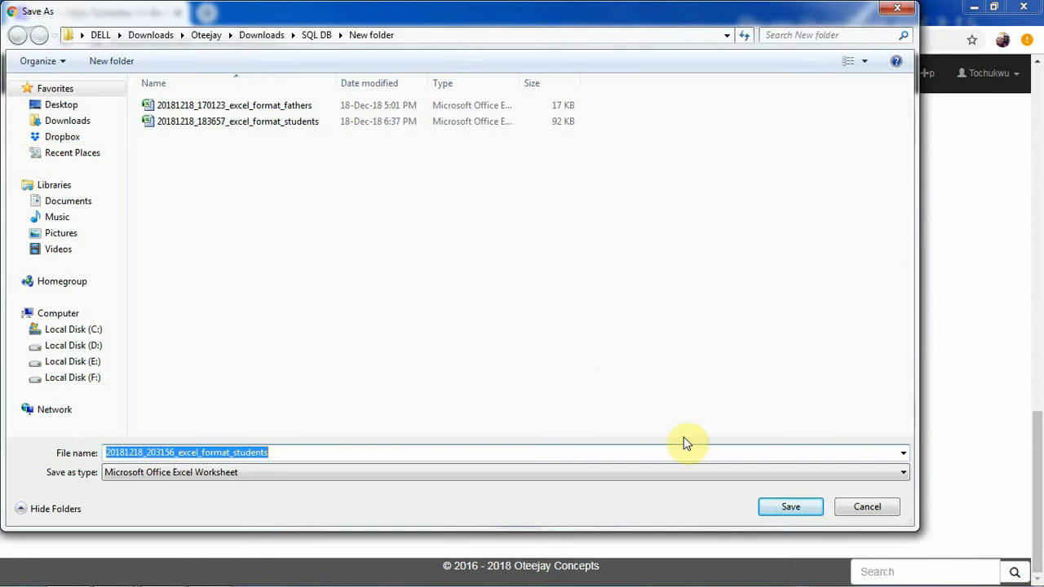
pyautogui.click(785, 510)
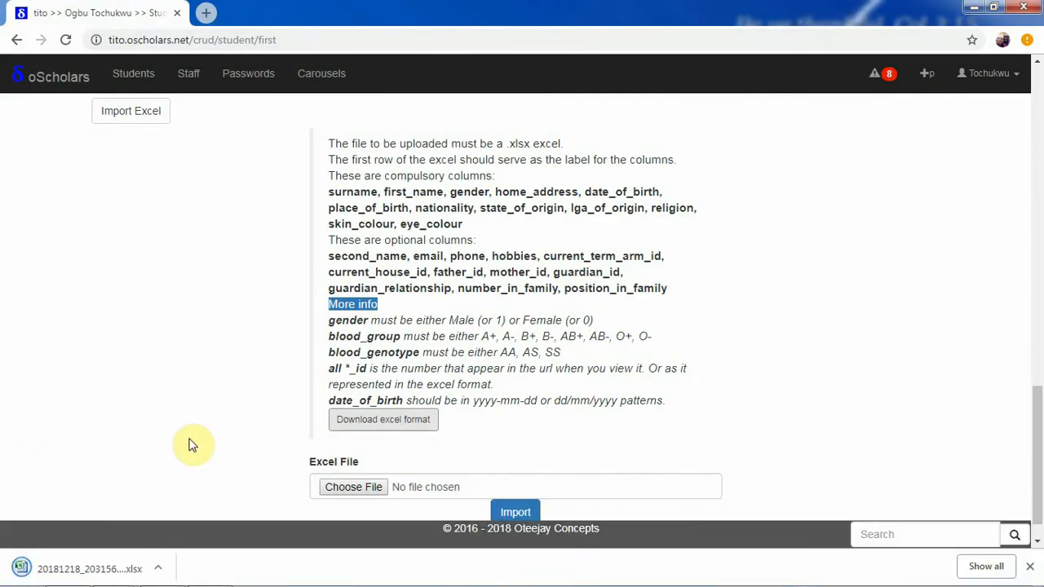
pyautogui.click(159, 572)
pyautogui.click(215, 522)
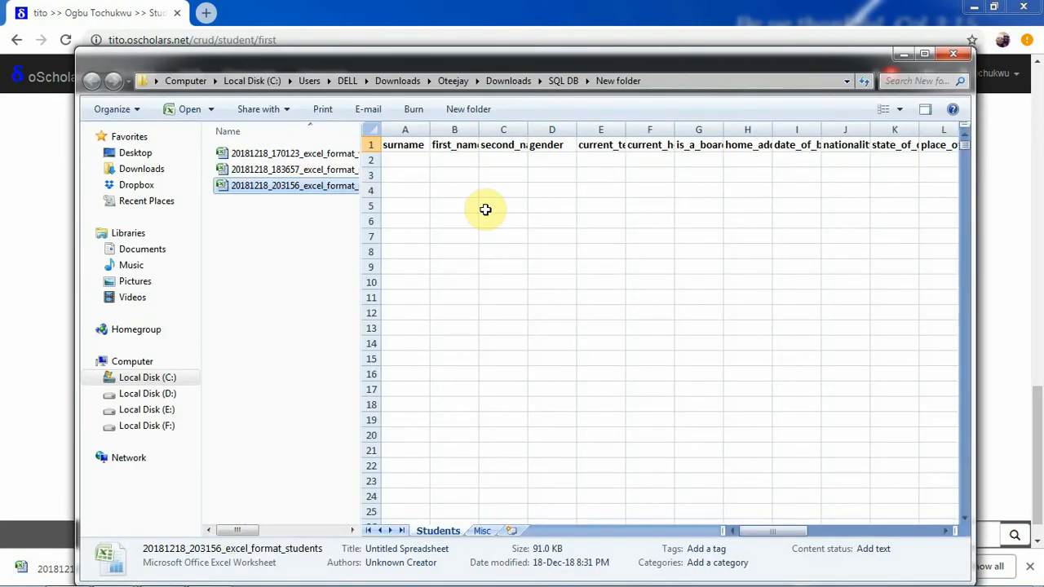
# Examine row 2 of the Students sheet preview from surname to current house, including the gender, term arm and house choices.
pyautogui.click(403, 161)
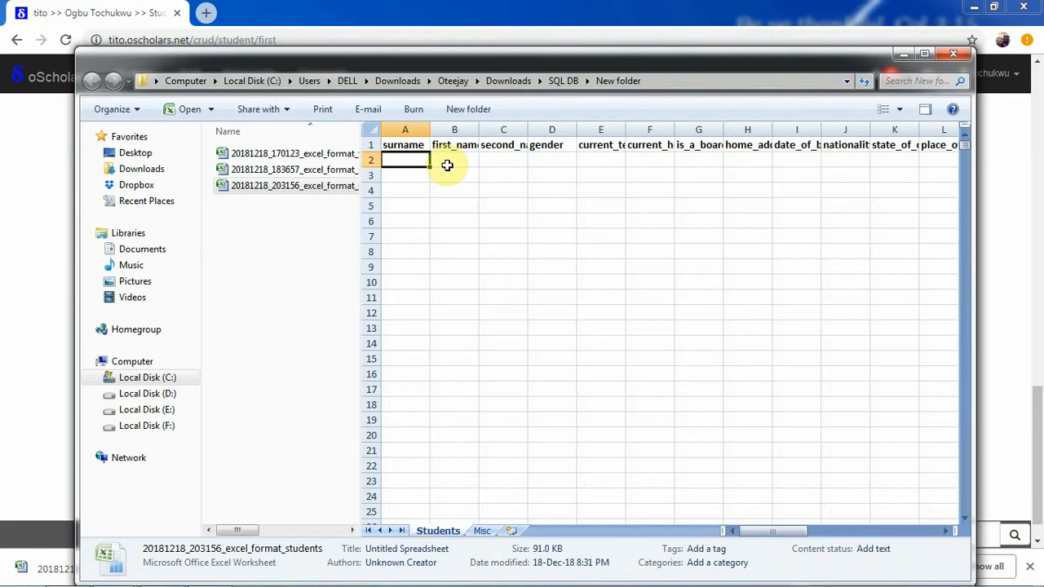
pyautogui.click(445, 164)
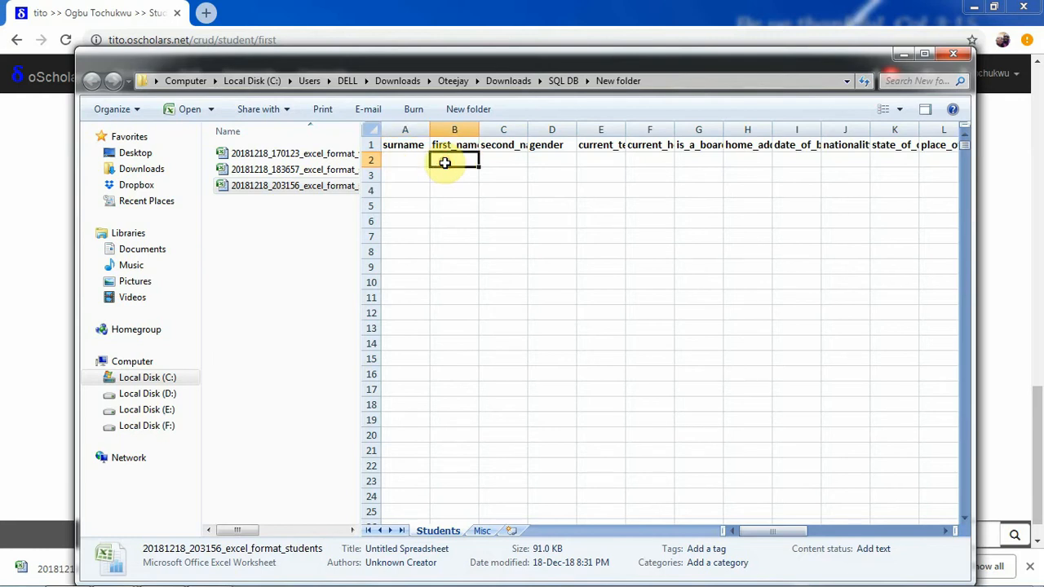
pyautogui.click(514, 166)
pyautogui.click(558, 163)
pyautogui.click(582, 161)
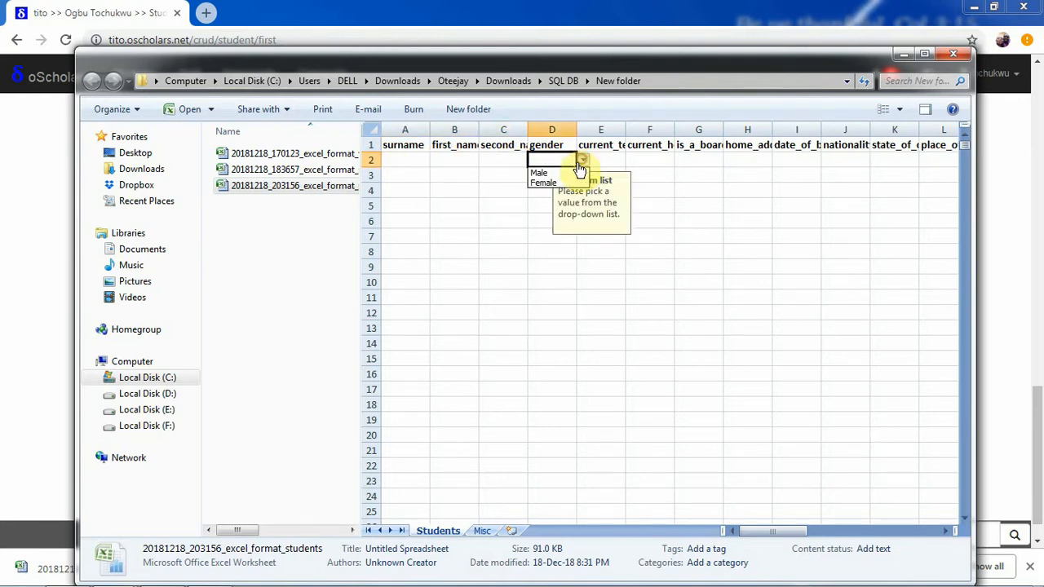
pyautogui.click(600, 157)
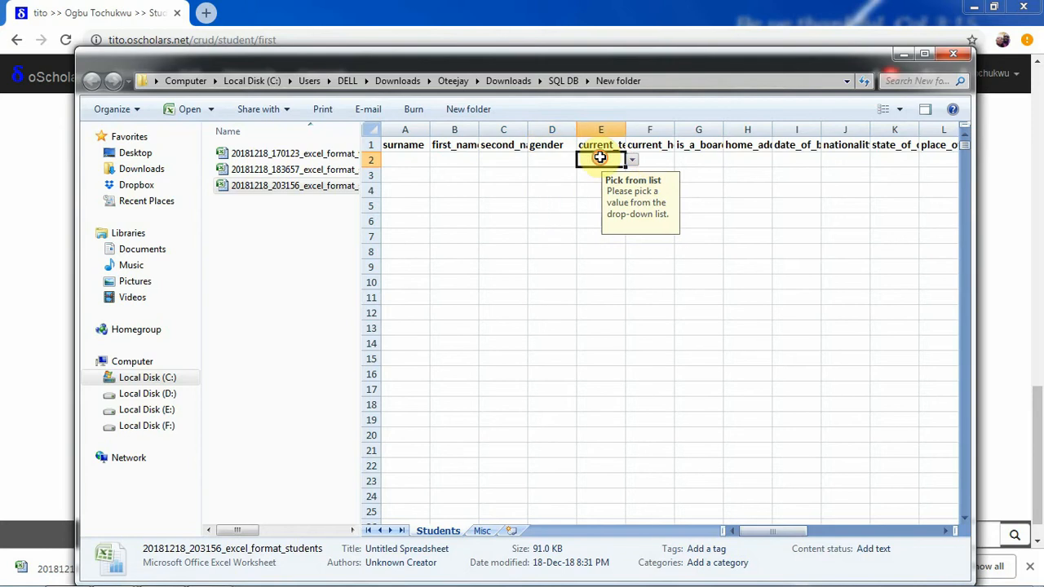
pyautogui.click(632, 160)
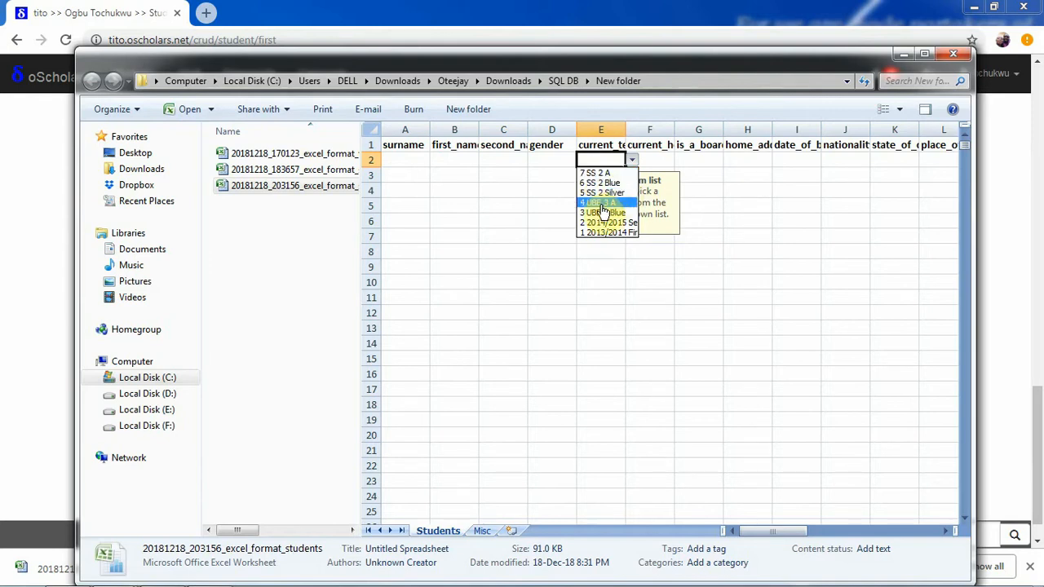
pyautogui.click(658, 158)
pyautogui.click(658, 158)
pyautogui.click(680, 160)
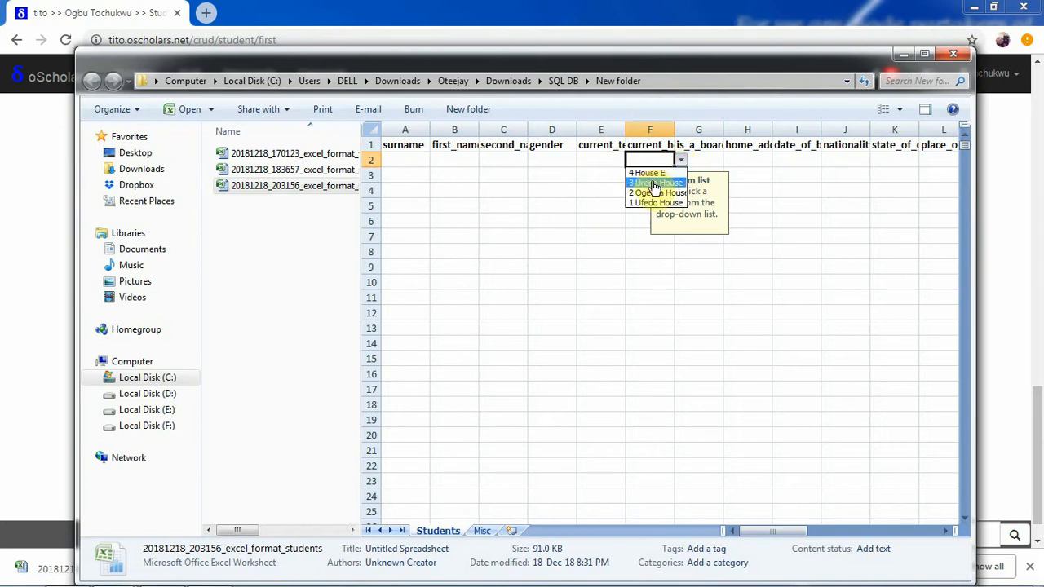
# Examine the boarder, home address, date of birth, nationality and state of origin cells in row 2, including their selectable values.
pyautogui.click(696, 158)
pyautogui.click(698, 161)
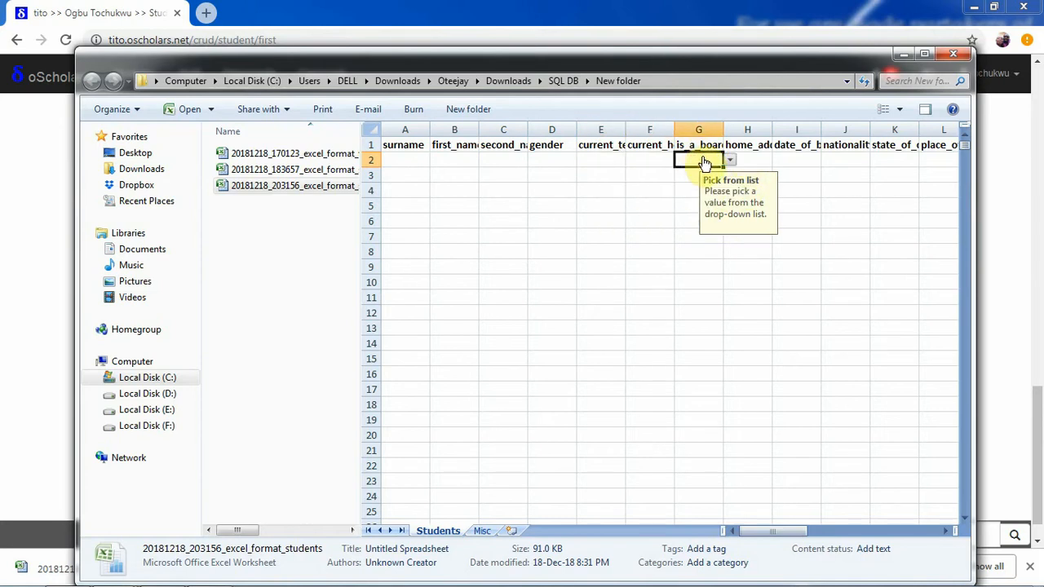
pyautogui.click(730, 160)
pyautogui.click(751, 159)
pyautogui.click(752, 160)
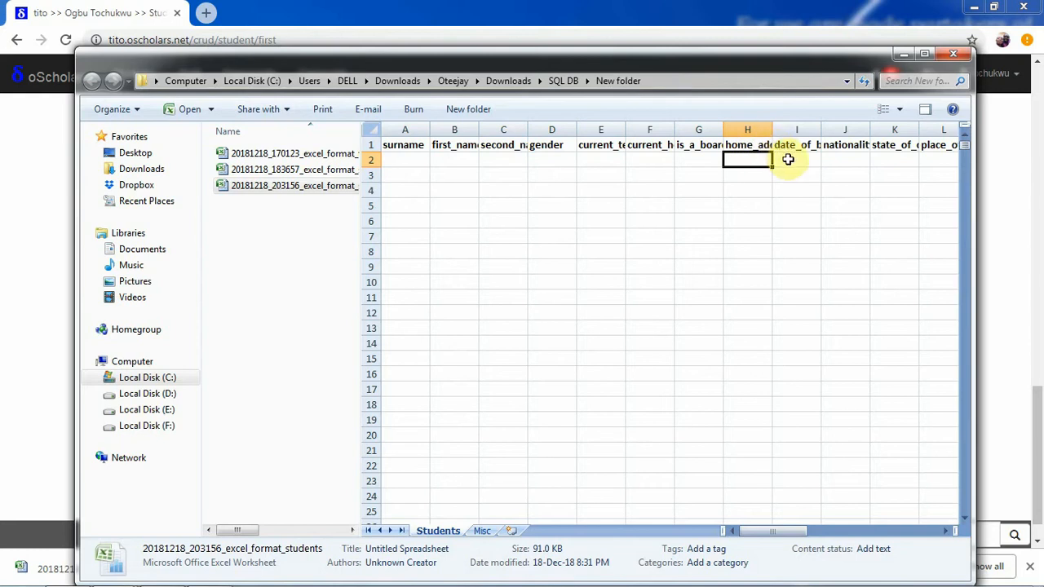
pyautogui.click(784, 160)
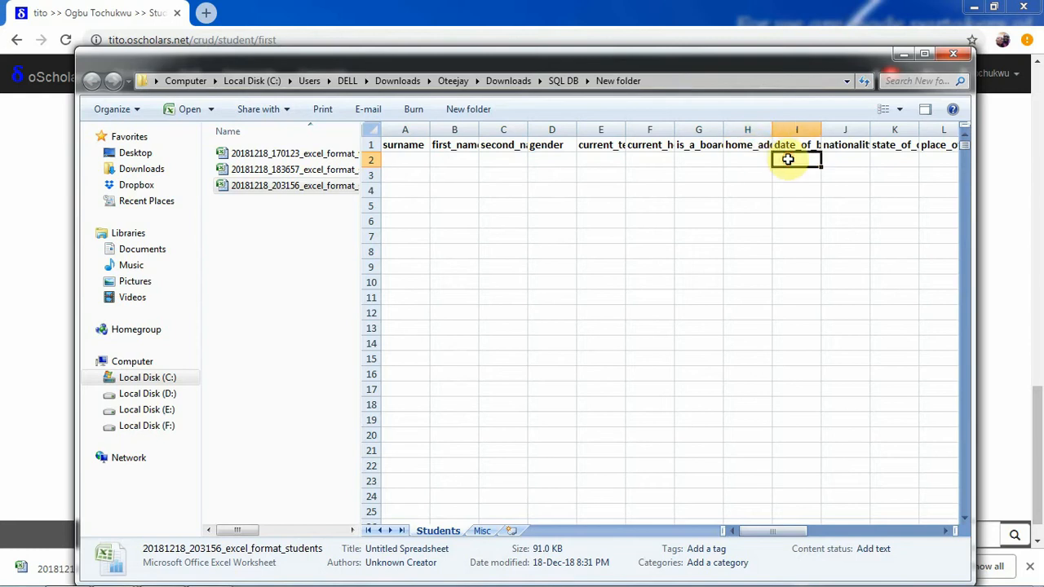
pyautogui.click(849, 159)
pyautogui.click(889, 159)
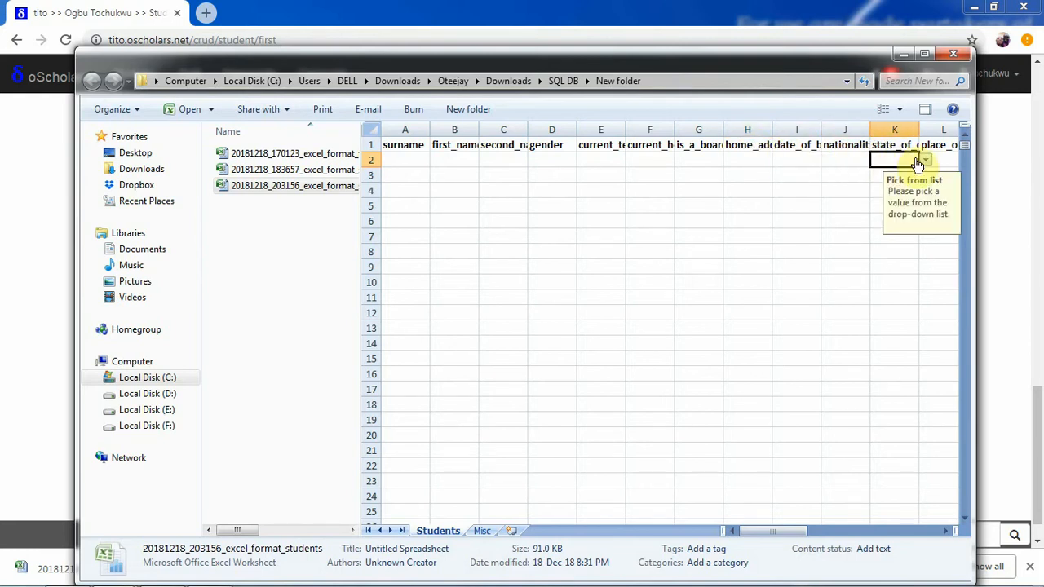
pyautogui.click(926, 160)
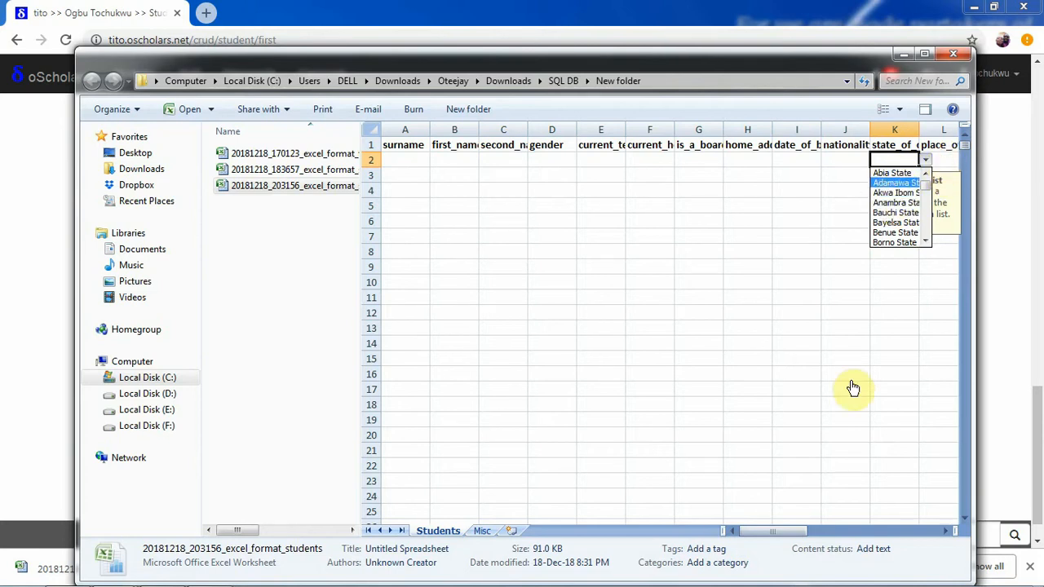
# Examine the row 2 cells from place of birth through LGA of origin, religion, email, phone and father ID to mother ID.
pyautogui.click(790, 529)
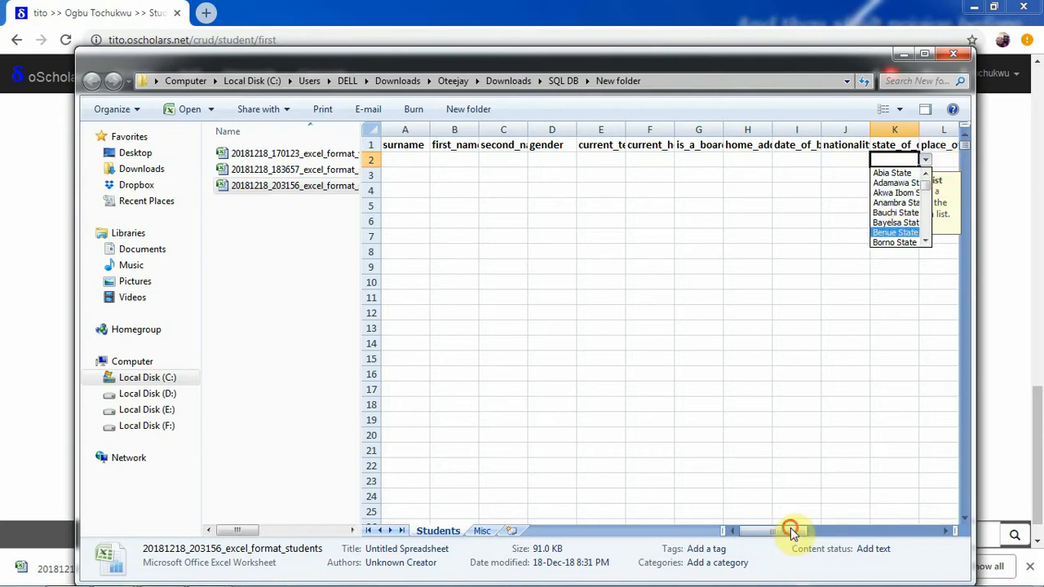
pyautogui.moveTo(806, 531); pyautogui.dragTo(842, 530)
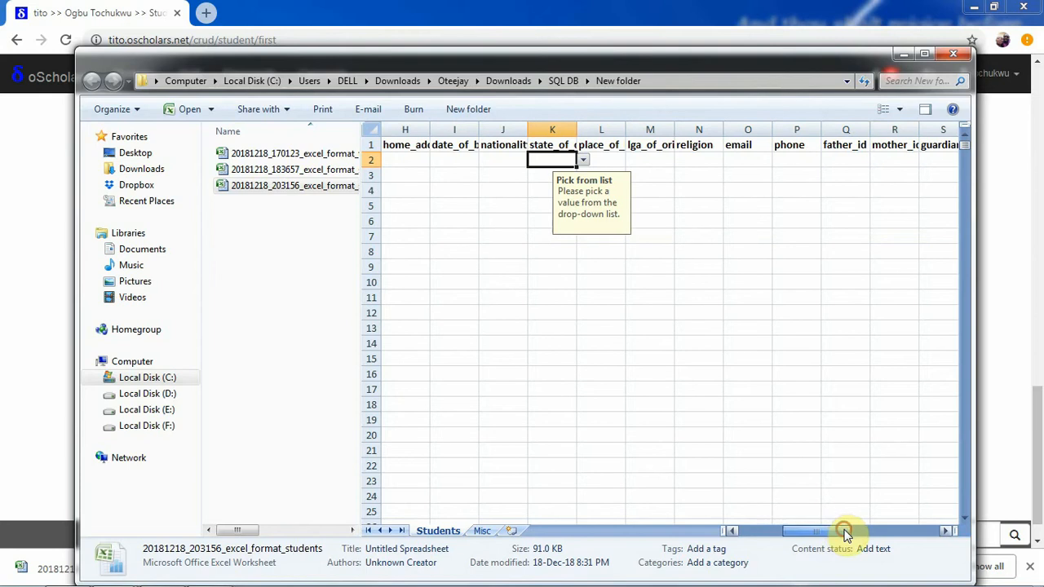
pyautogui.click(608, 158)
pyautogui.click(640, 158)
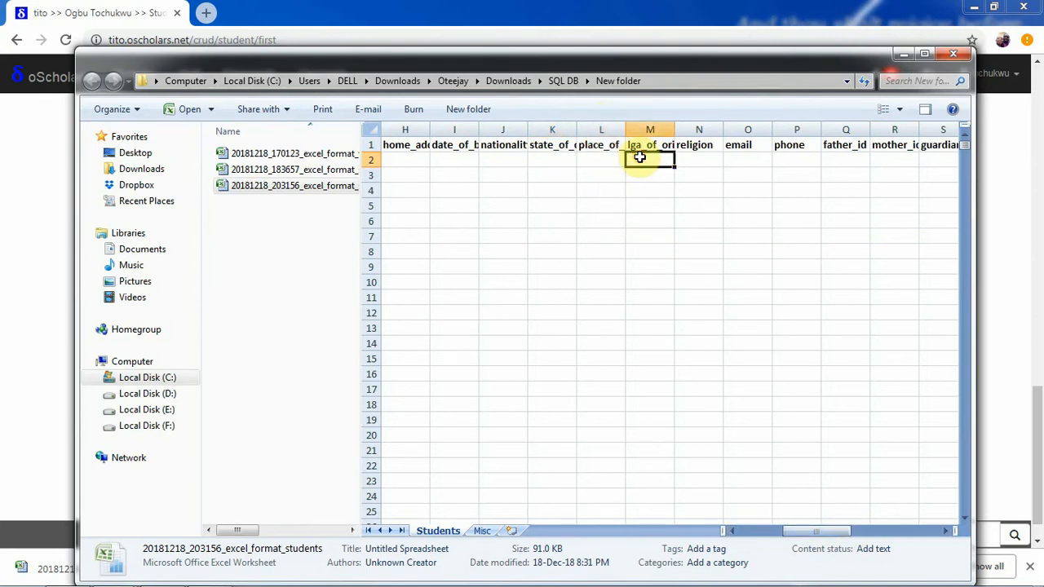
pyautogui.click(694, 160)
pyautogui.click(748, 158)
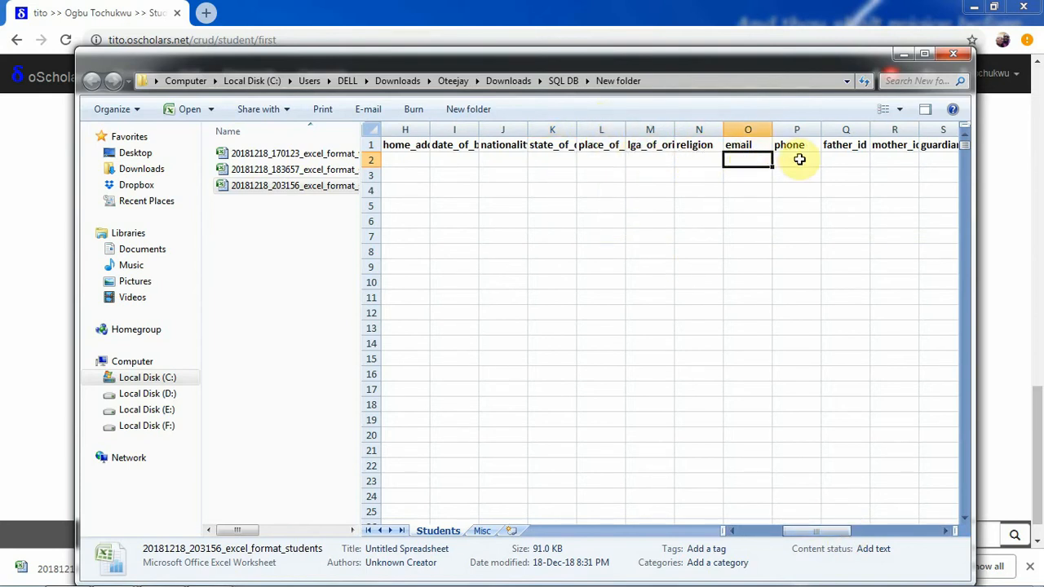
pyautogui.click(795, 158)
pyautogui.click(846, 161)
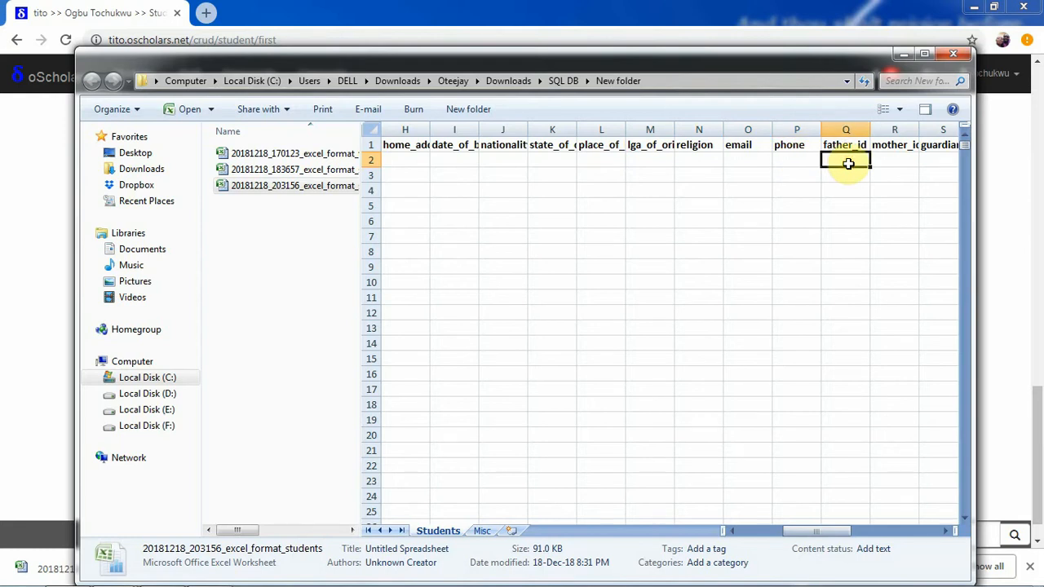
pyautogui.click(885, 159)
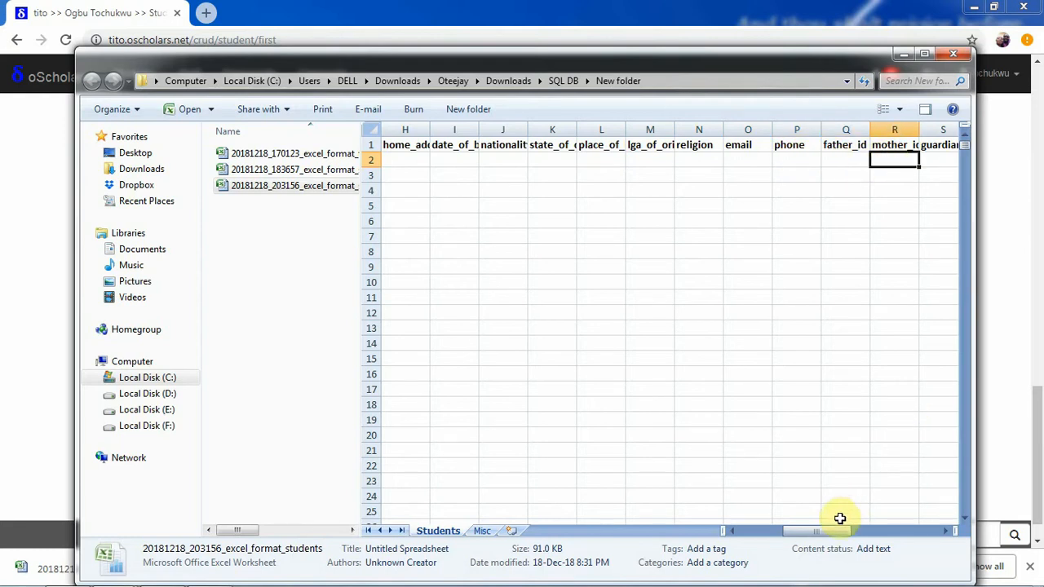
# Examine the three guardian columns and the entry term column in row 2, including the choices for the second guardian column and entry term.
pyautogui.moveTo(827, 530); pyautogui.dragTo(854, 538)
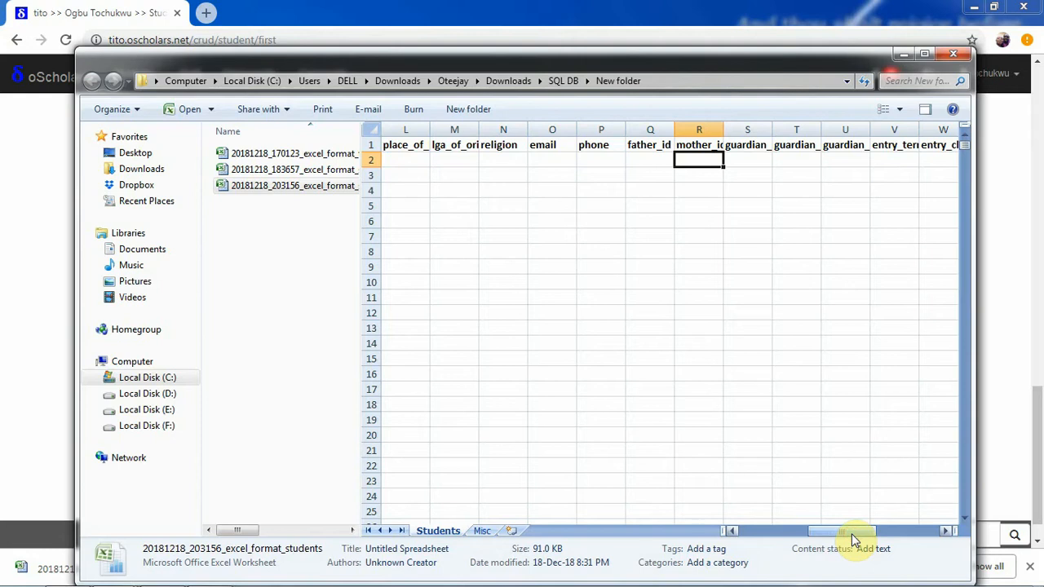
pyautogui.click(739, 161)
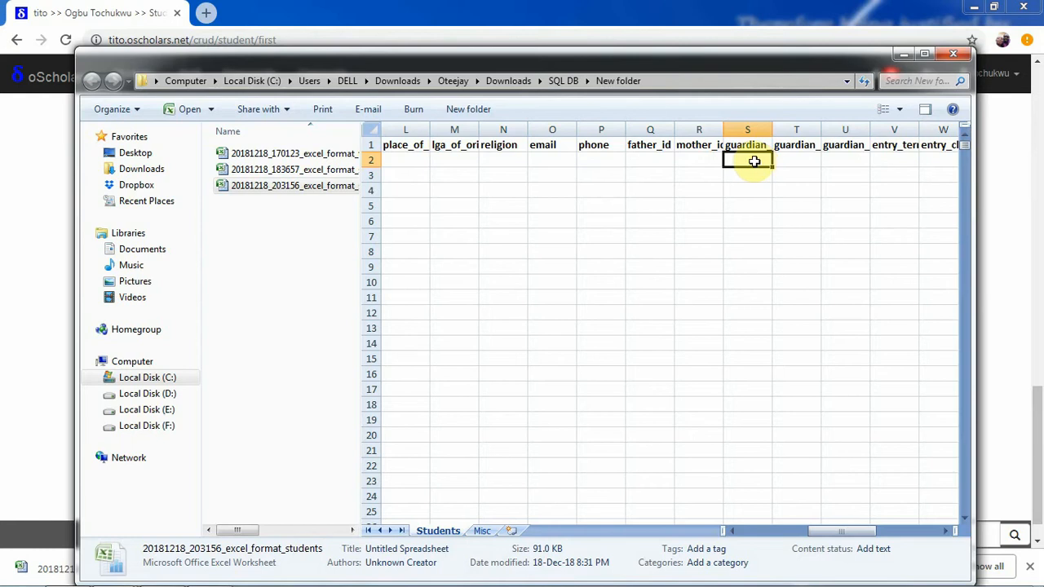
pyautogui.click(792, 160)
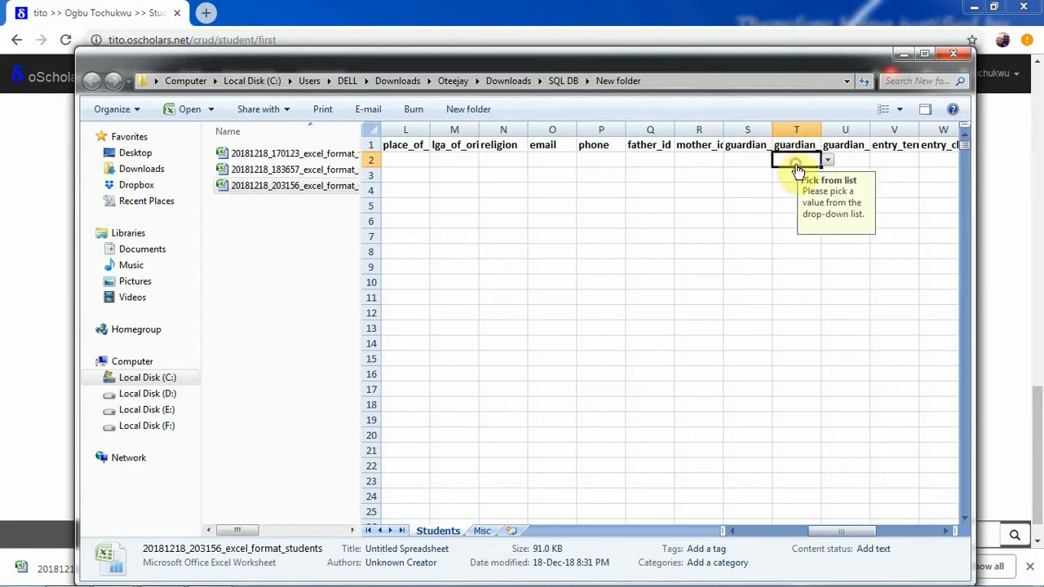
pyautogui.click(750, 159)
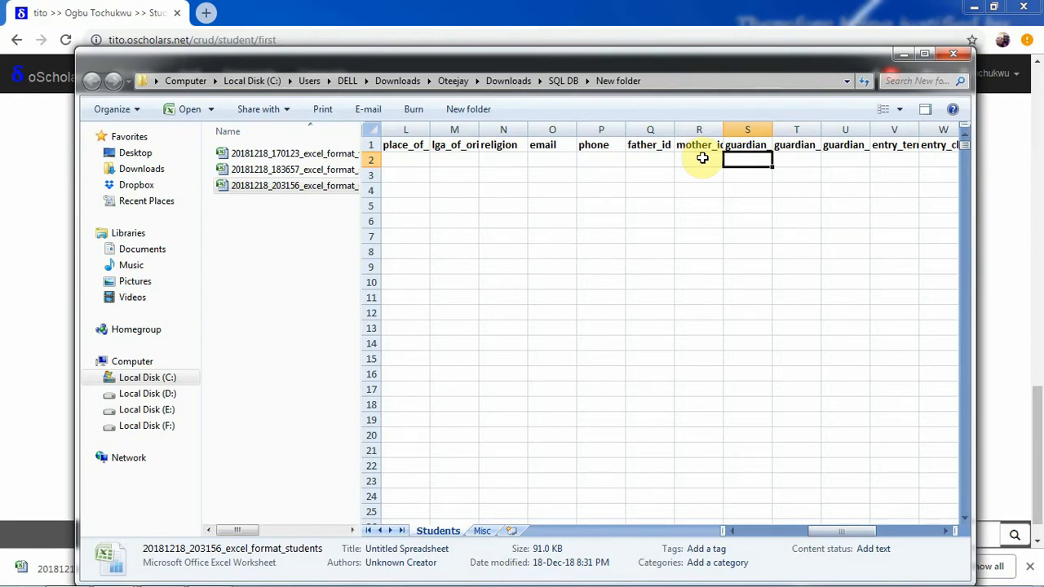
pyautogui.click(793, 160)
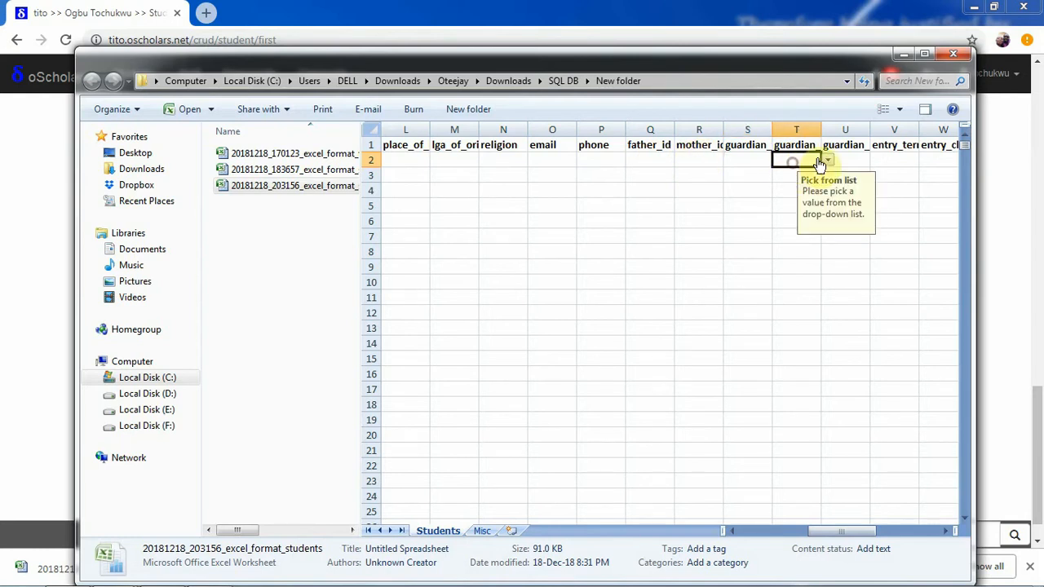
pyautogui.click(828, 163)
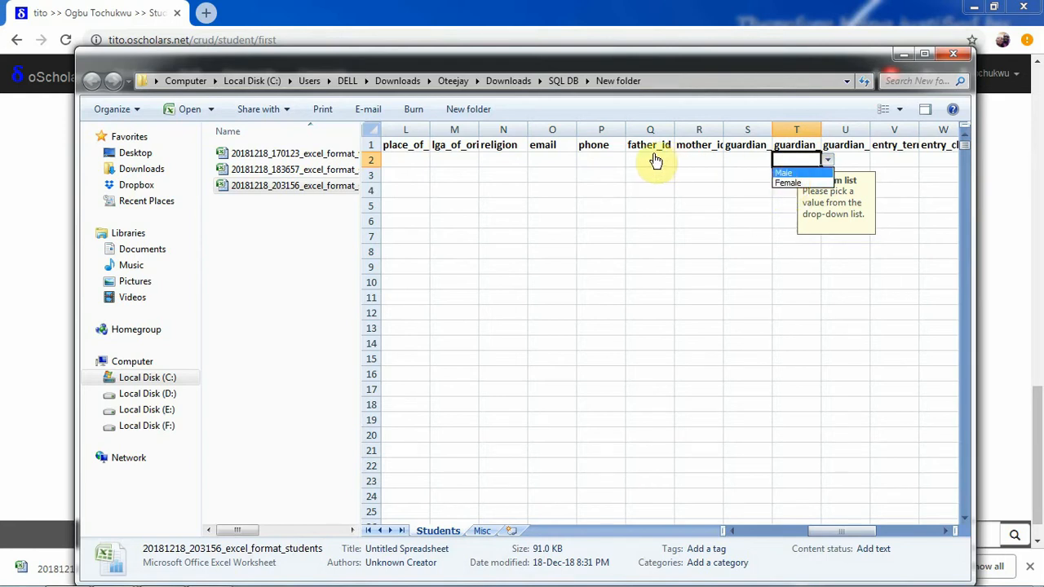
pyautogui.click(853, 155)
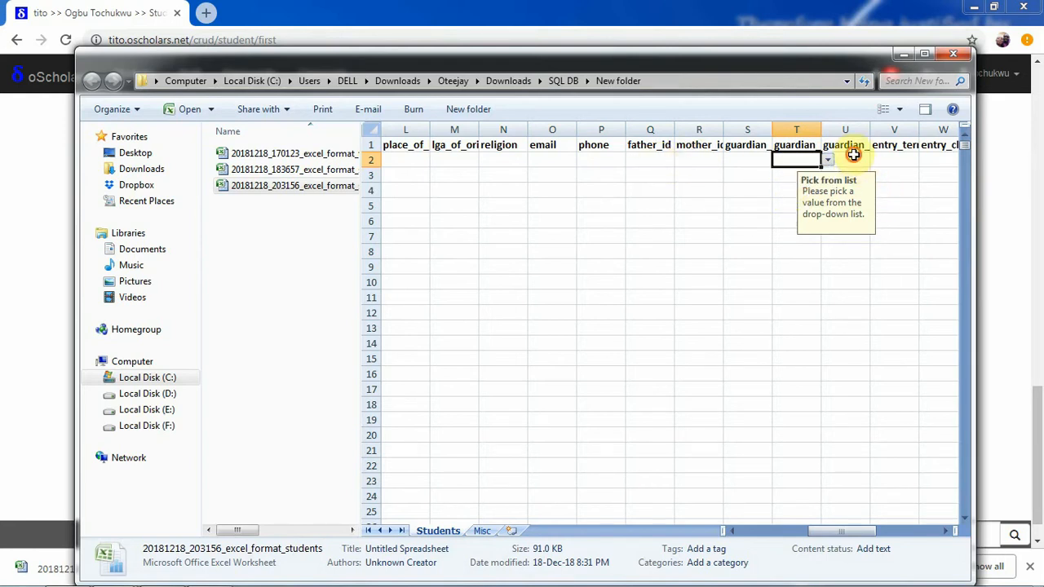
pyautogui.click(852, 155)
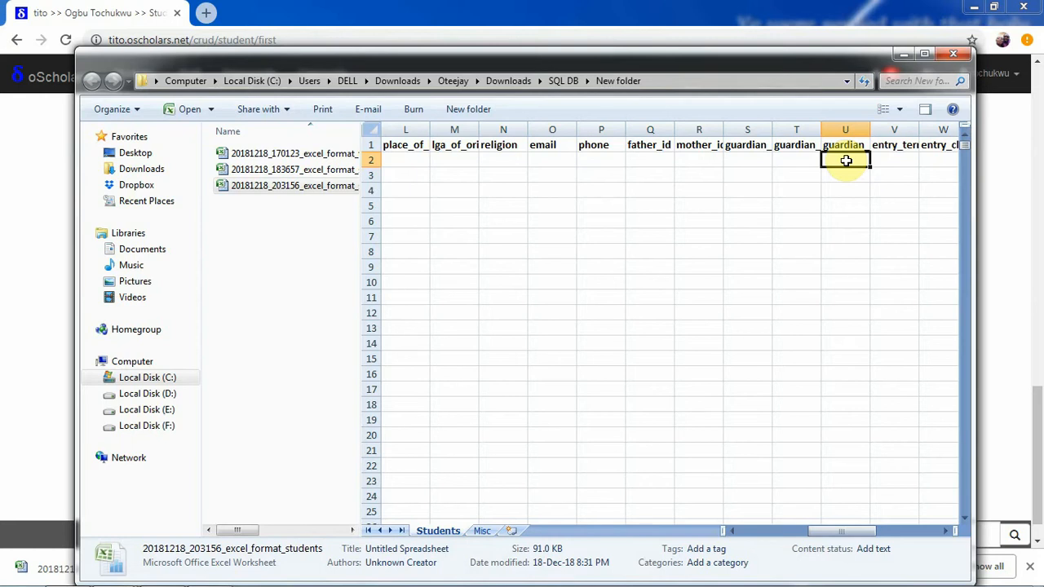
pyautogui.click(890, 161)
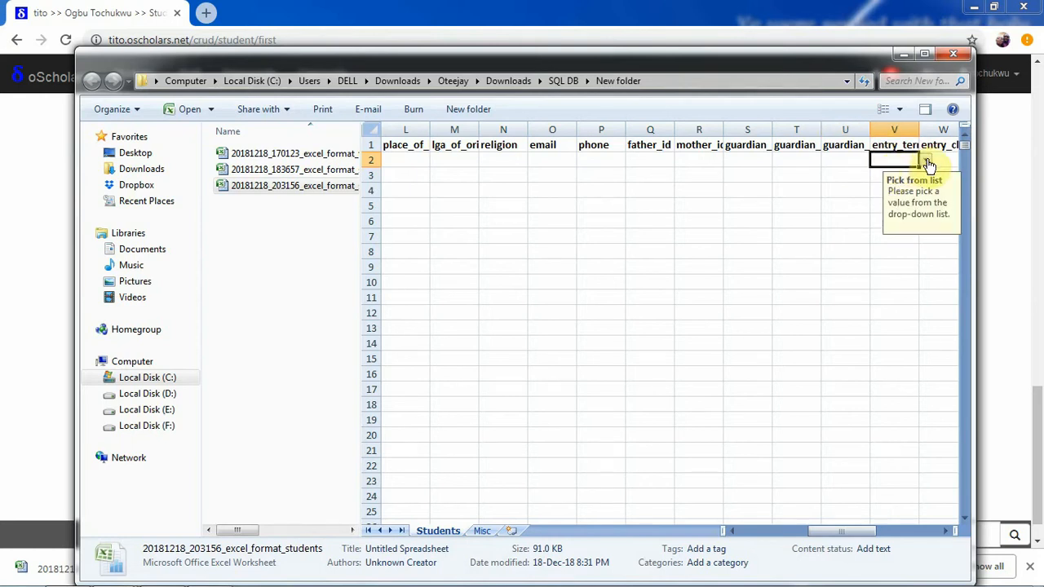
pyautogui.click(927, 162)
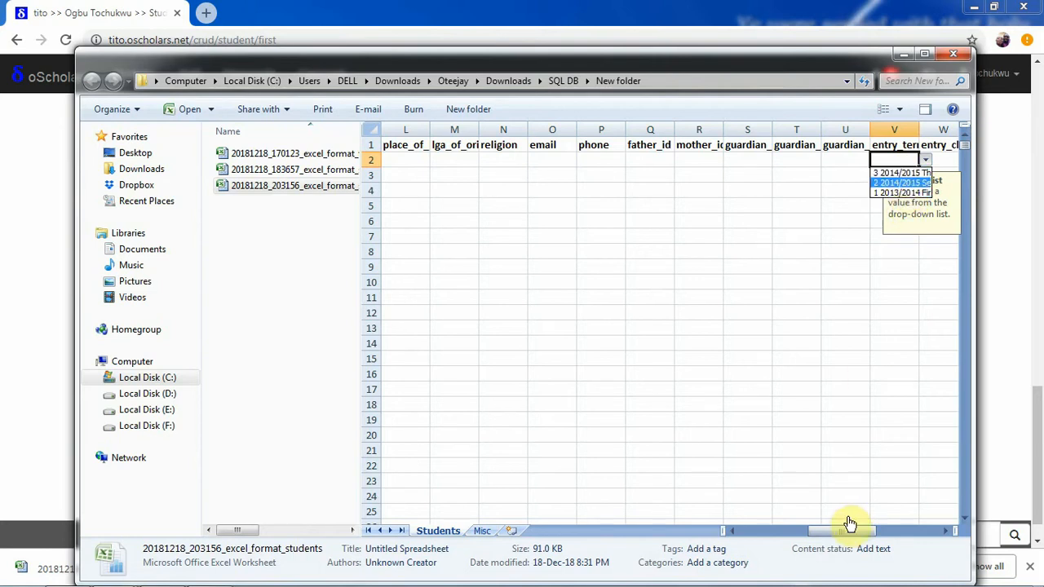
# Examine the row 2 cells from entry class through disability, skin colour and eye colour to hobbies, including the entry class and disability choices.
pyautogui.click(889, 530)
pyautogui.moveTo(851, 535); pyautogui.dragTo(960, 536)
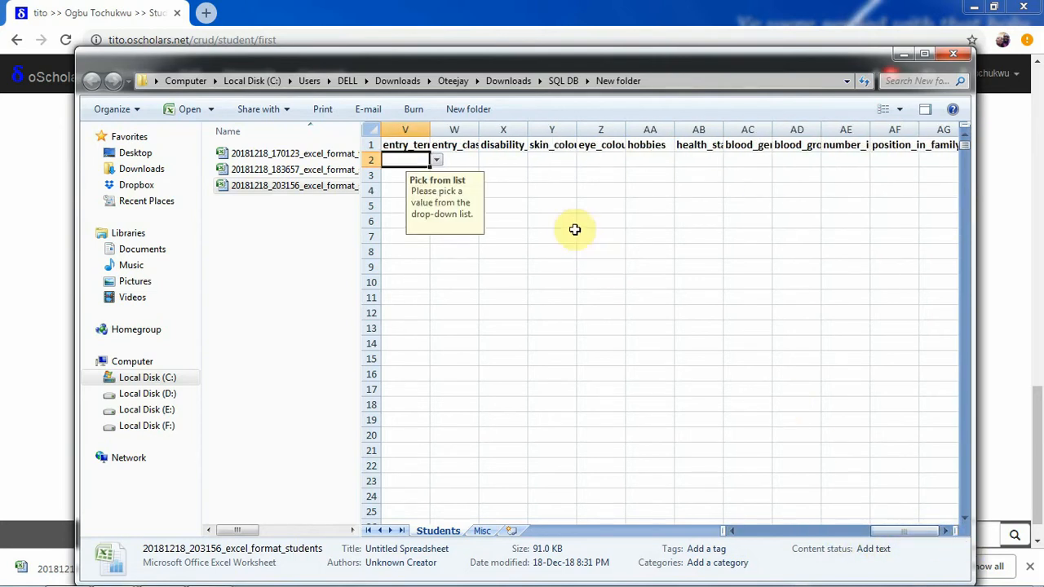
pyautogui.click(465, 160)
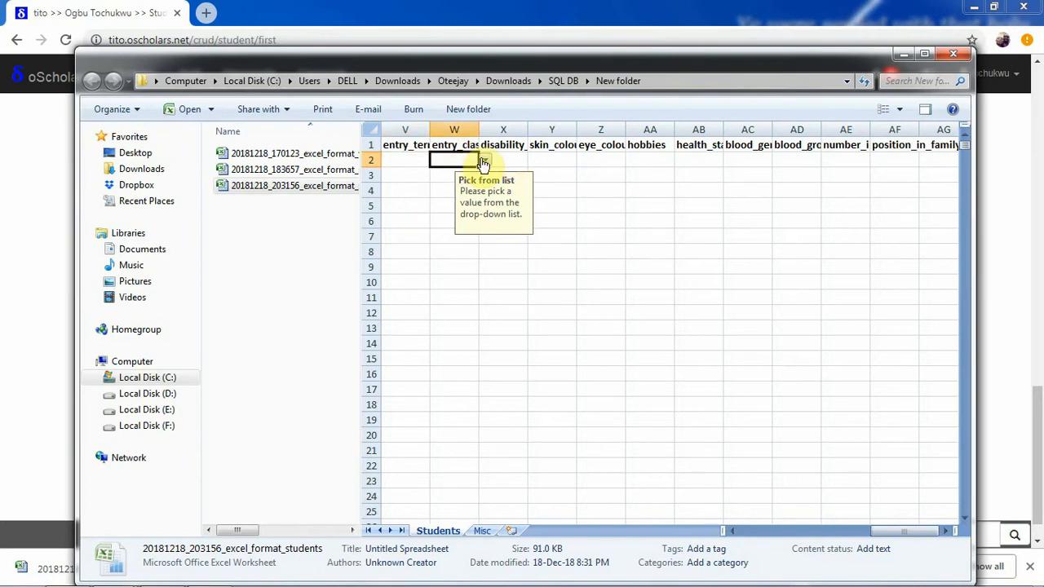
pyautogui.click(486, 162)
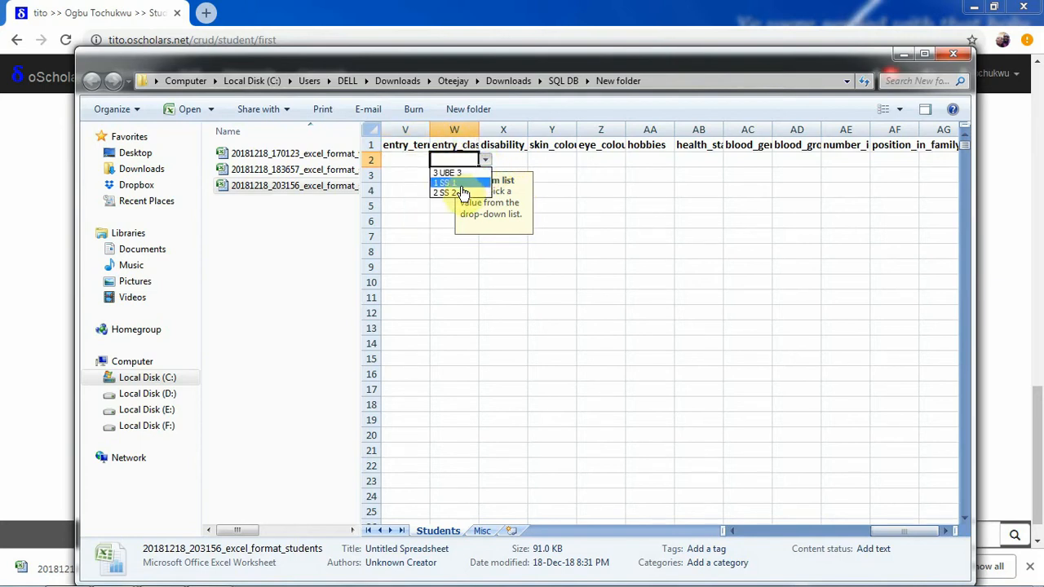
pyautogui.click(520, 160)
pyautogui.click(517, 159)
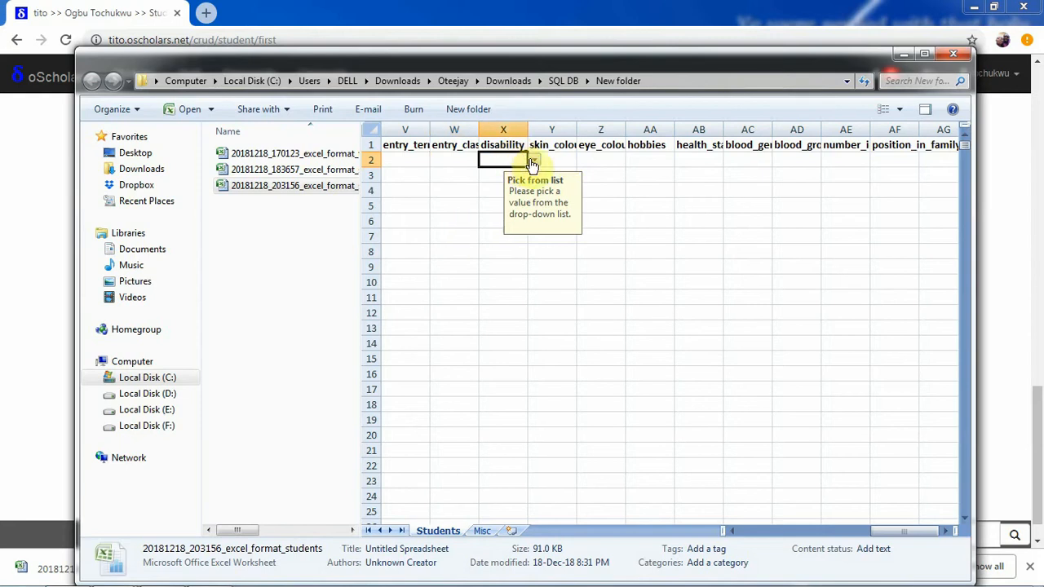
pyautogui.click(536, 162)
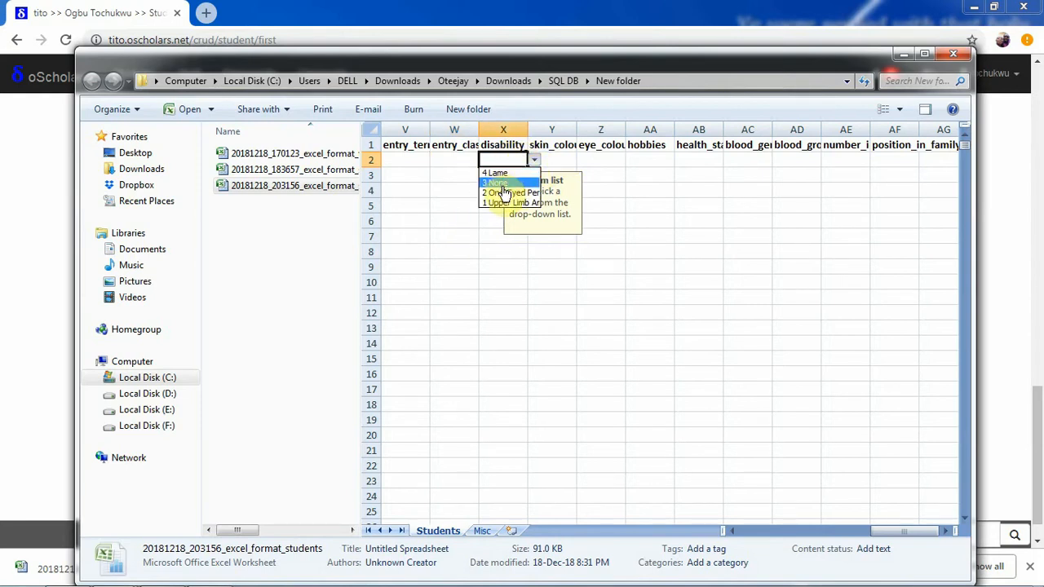
pyautogui.click(561, 161)
pyautogui.click(561, 161)
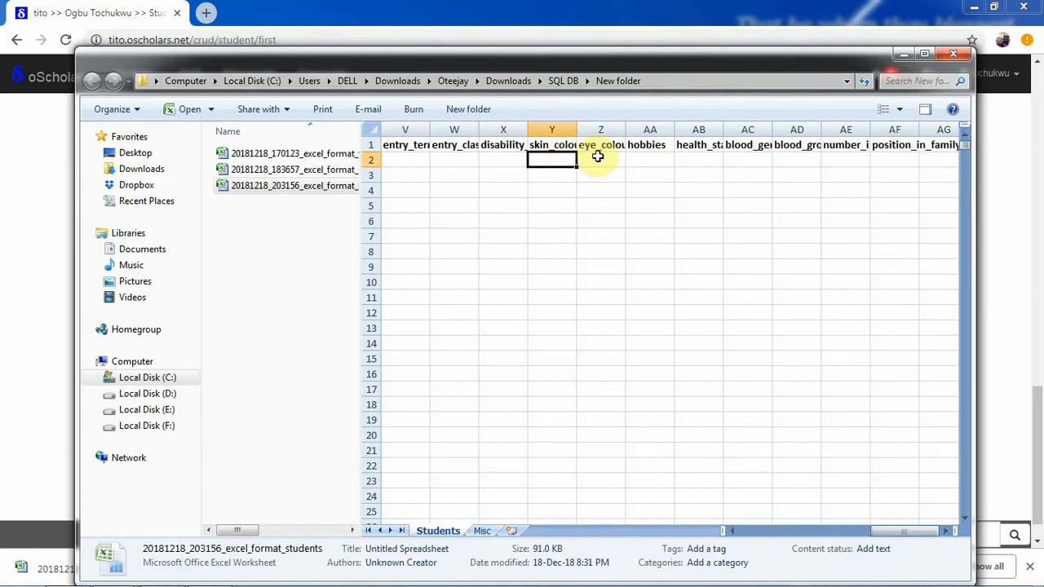
pyautogui.click(600, 159)
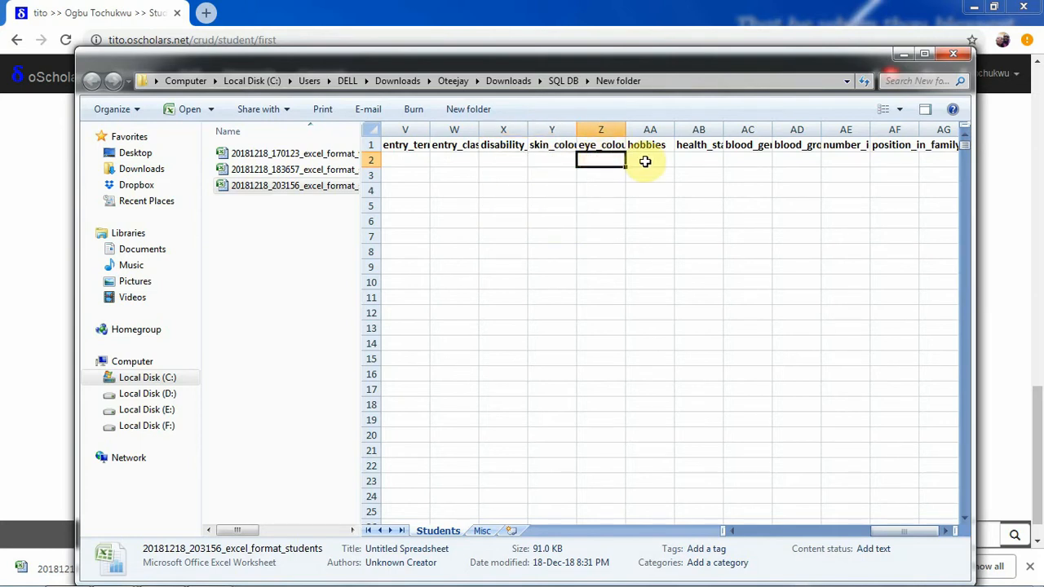
pyautogui.click(644, 160)
# Examine the row 2 cells from health status to position in family, including the health status, blood genotype and blood group choices.
pyautogui.click(700, 160)
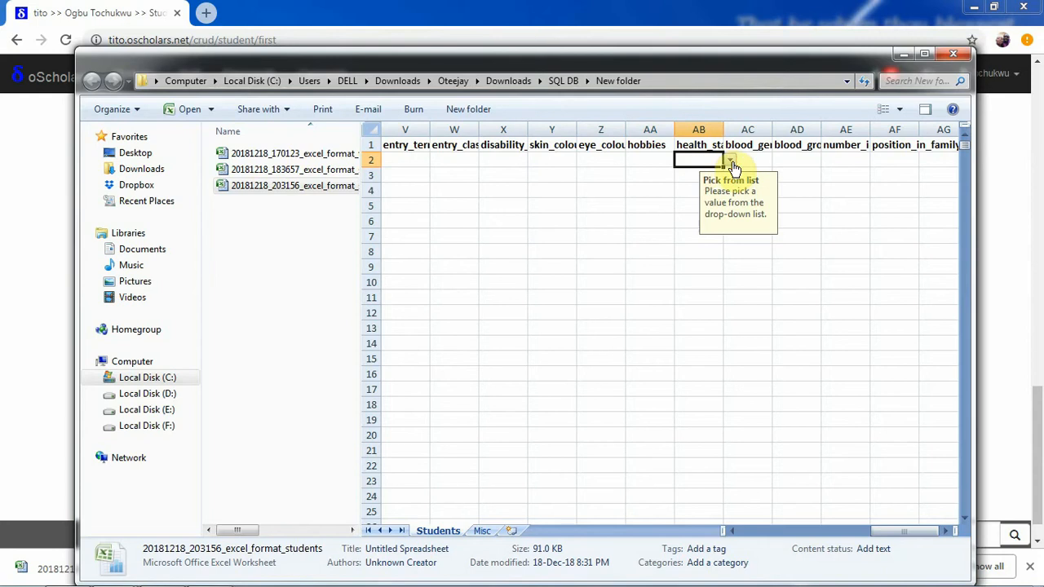
pyautogui.click(729, 160)
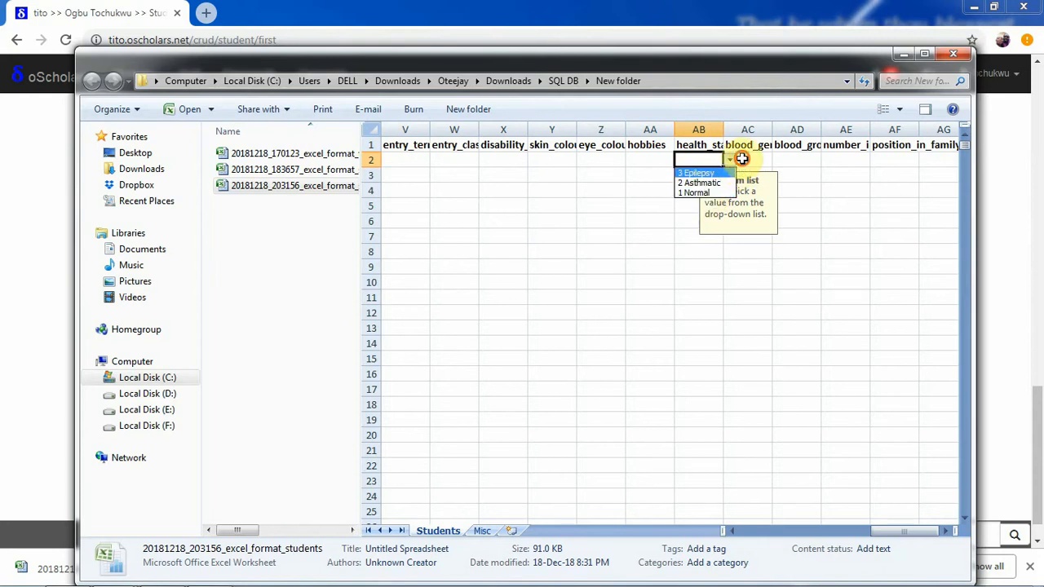
pyautogui.click(731, 158)
pyautogui.click(744, 163)
pyautogui.click(779, 160)
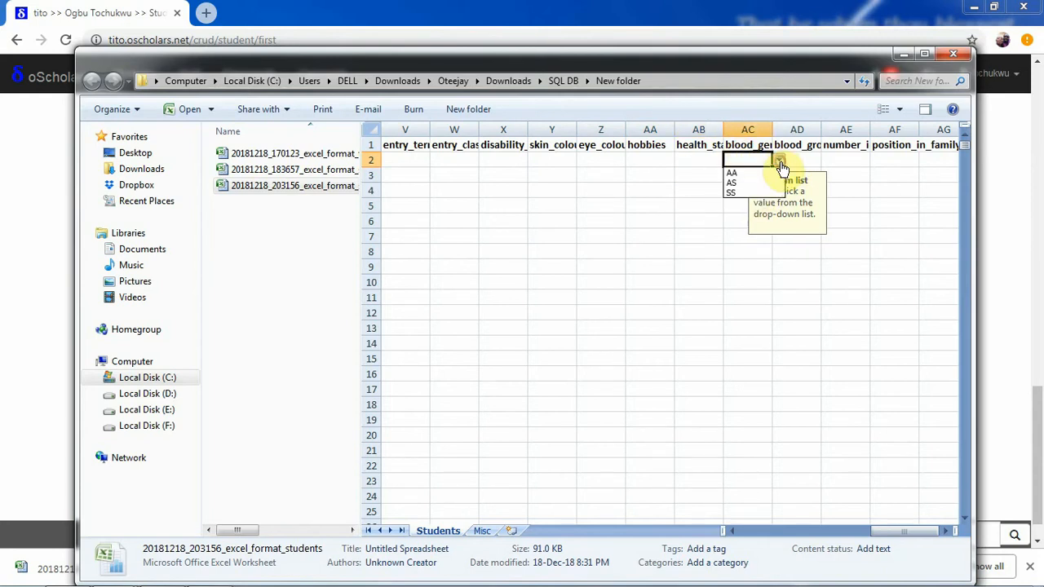
pyautogui.click(802, 156)
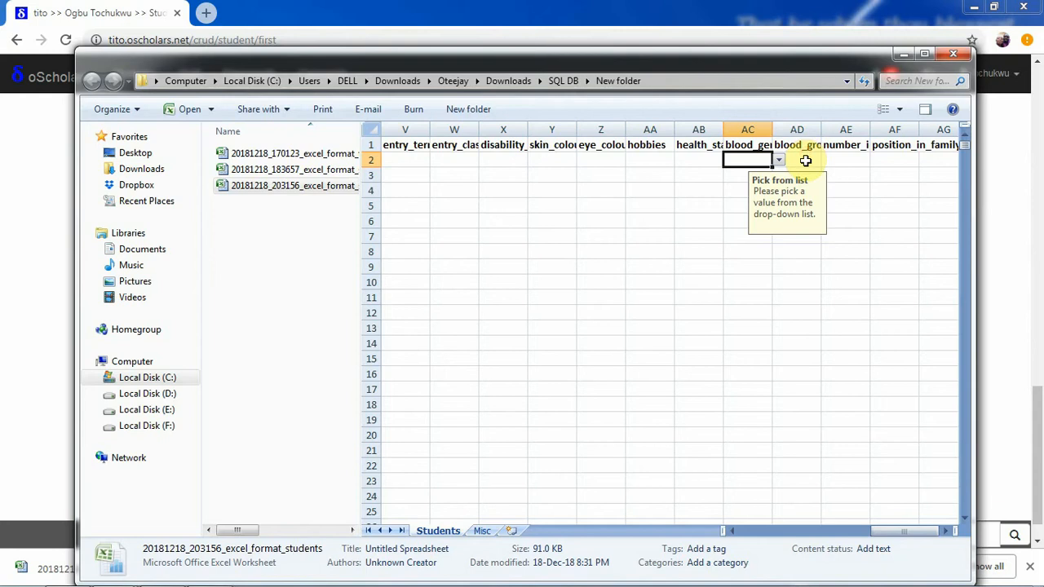
pyautogui.click(803, 159)
pyautogui.click(826, 162)
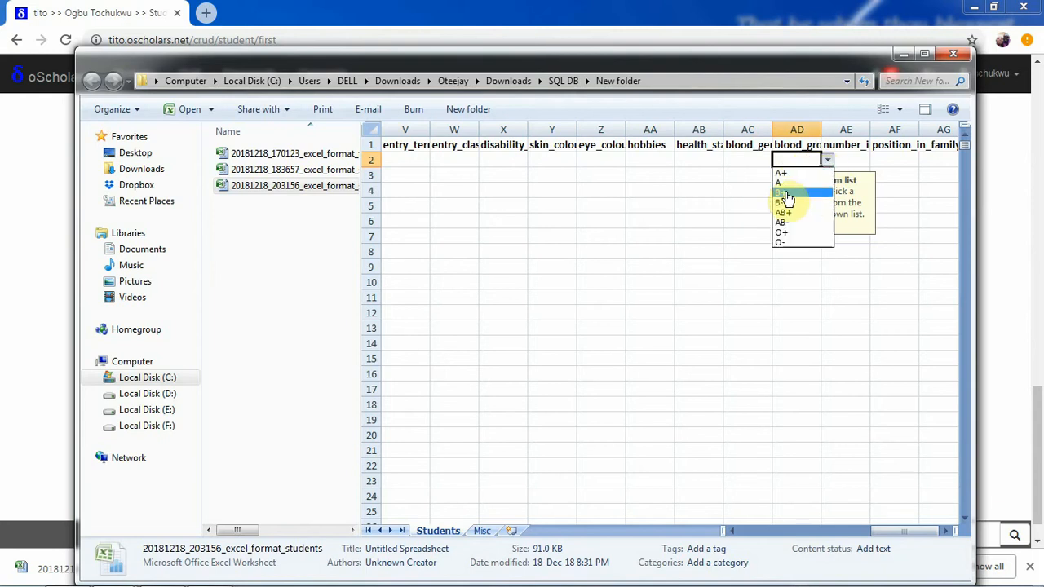
pyautogui.click(848, 158)
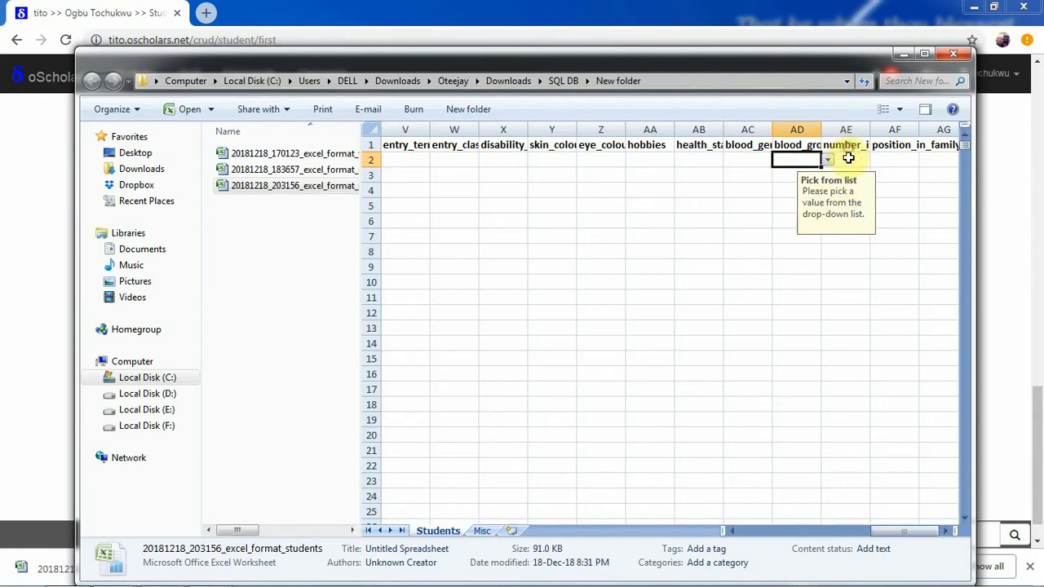
pyautogui.click(848, 158)
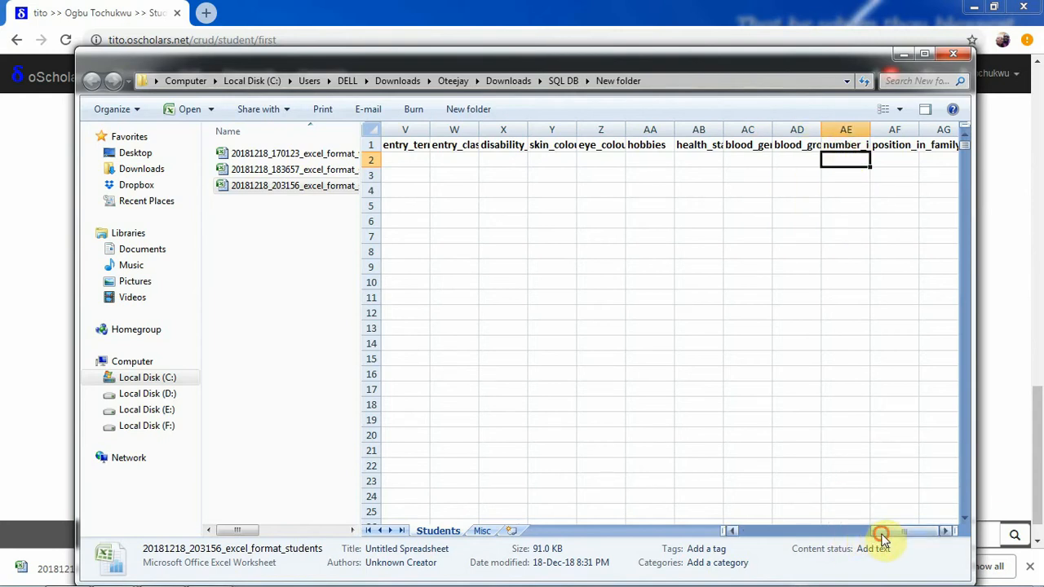
pyautogui.click(897, 160)
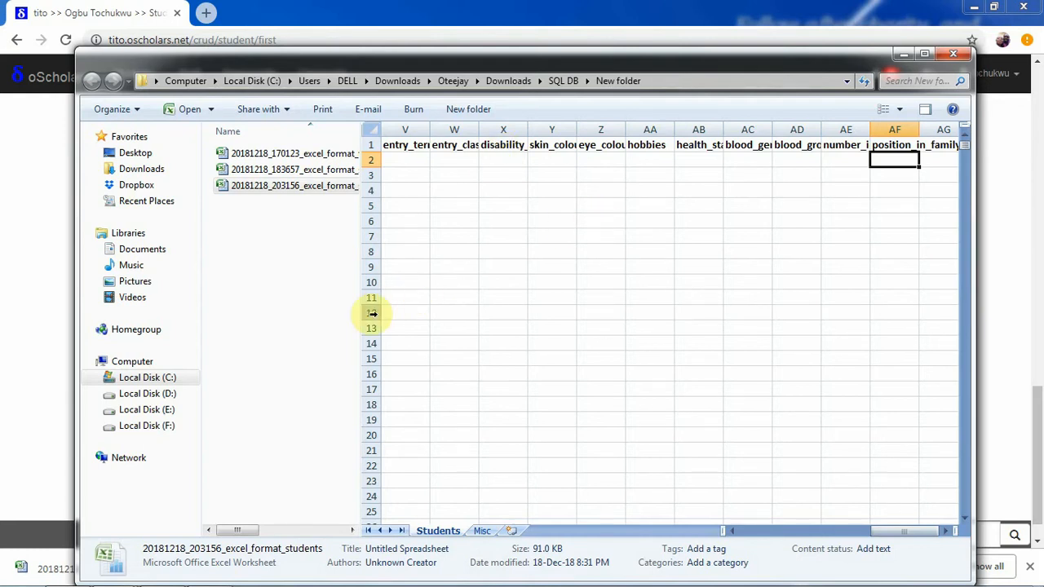
# Choose 20181218_203156_excel_format_students.xlsx as the Excel file for the import, and collapse the import section.
pyautogui.click(904, 54)
pyautogui.click(355, 487)
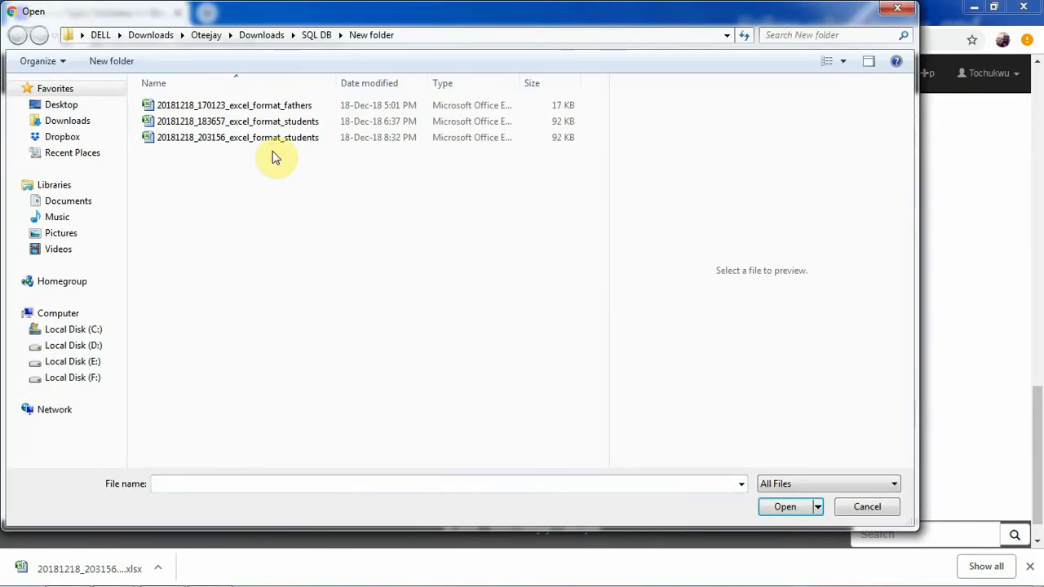
pyautogui.click(291, 138)
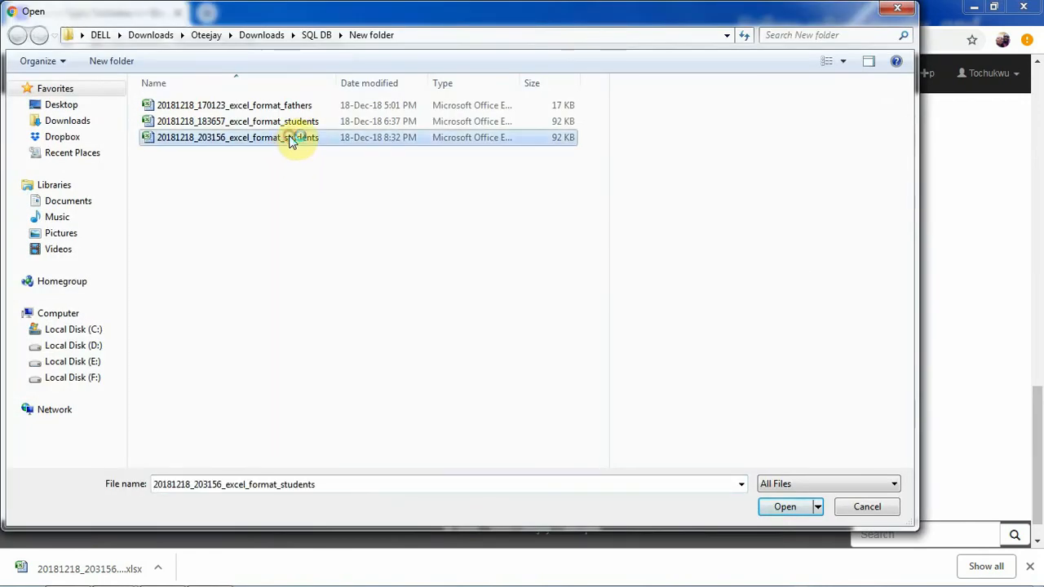
pyautogui.click(791, 510)
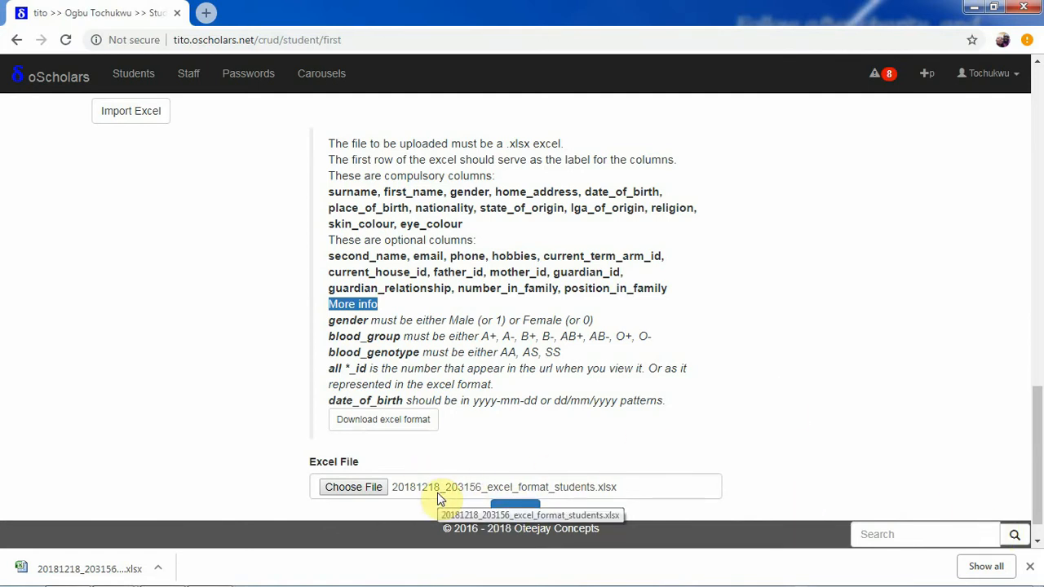
pyautogui.click(1030, 570)
pyautogui.click(143, 114)
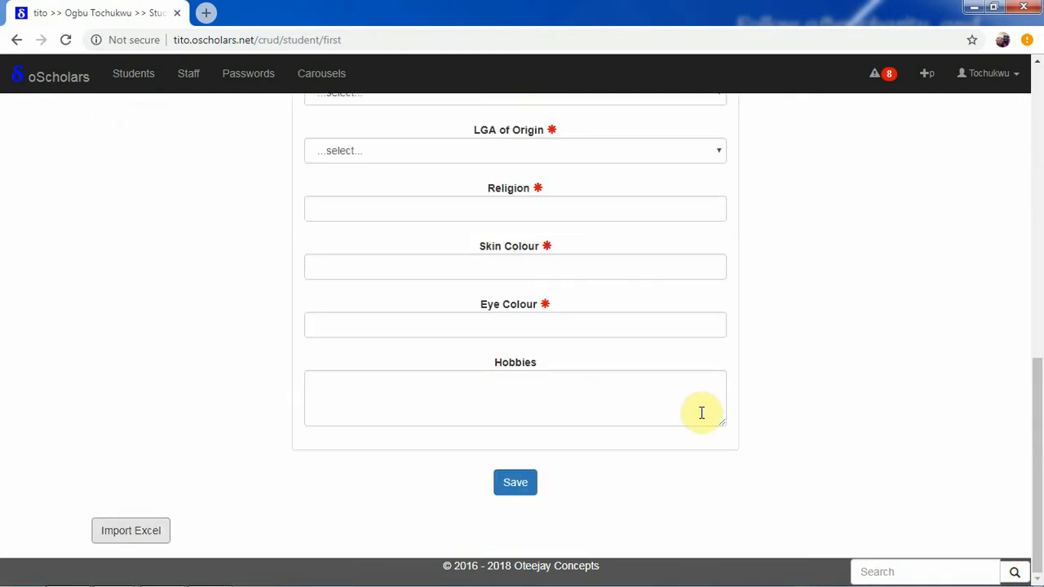
# Enter the student's surname, first name and second name in the registration form, and set the gender to Male.
pyautogui.moveTo(1034, 426); pyautogui.dragTo(1037, 123)
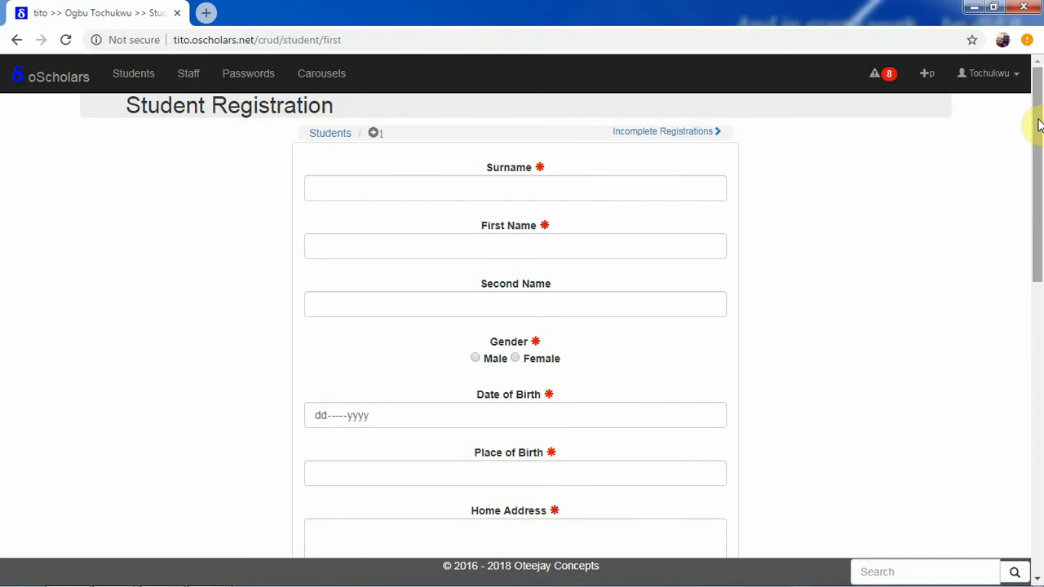
pyautogui.click(576, 186)
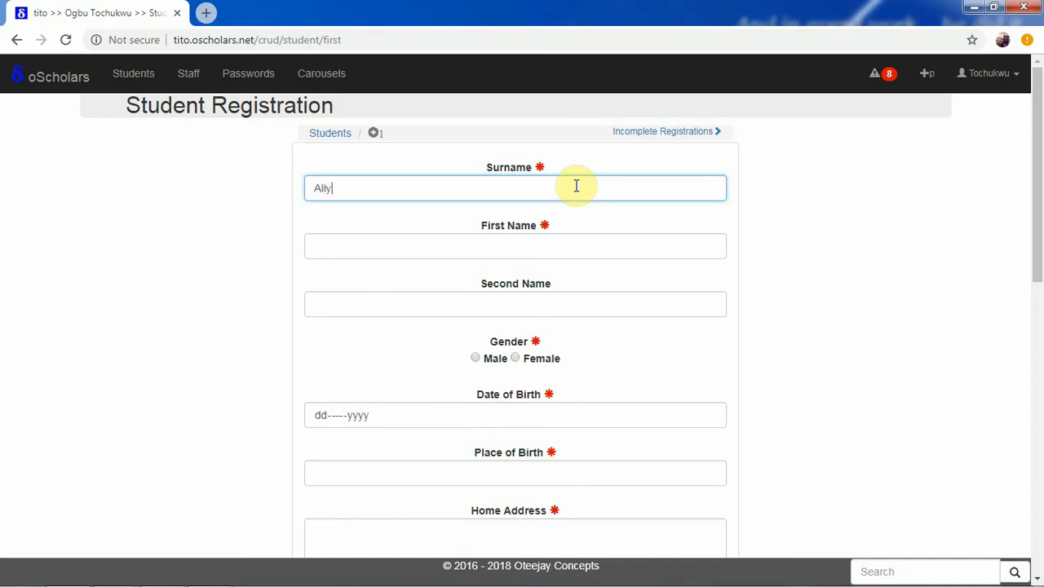
pyautogui.write('u')
pyautogui.click(561, 241)
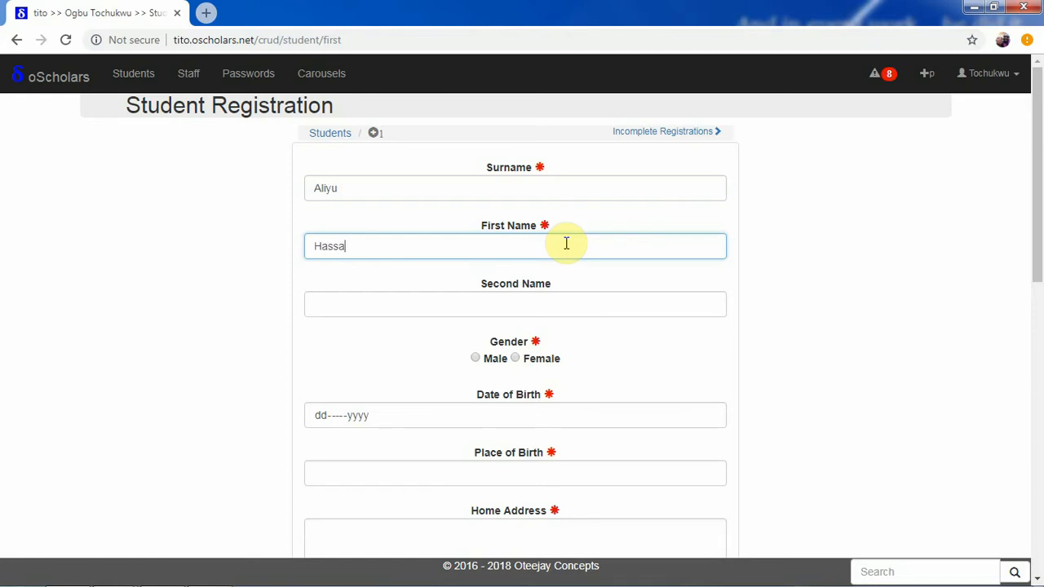
pyautogui.click(544, 312)
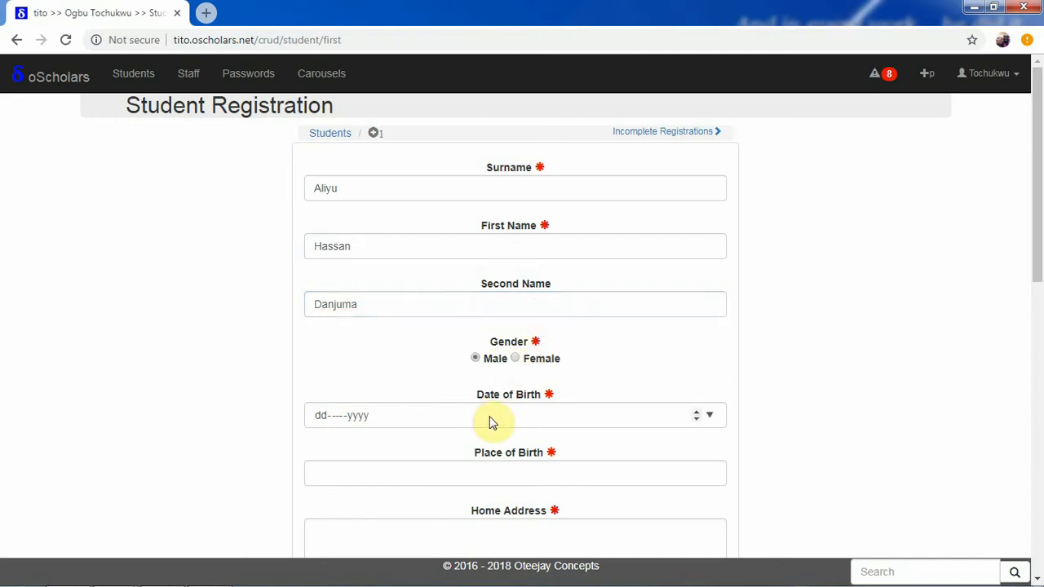
# Set the student's date of birth using the calendar picker.
pyautogui.click(321, 417)
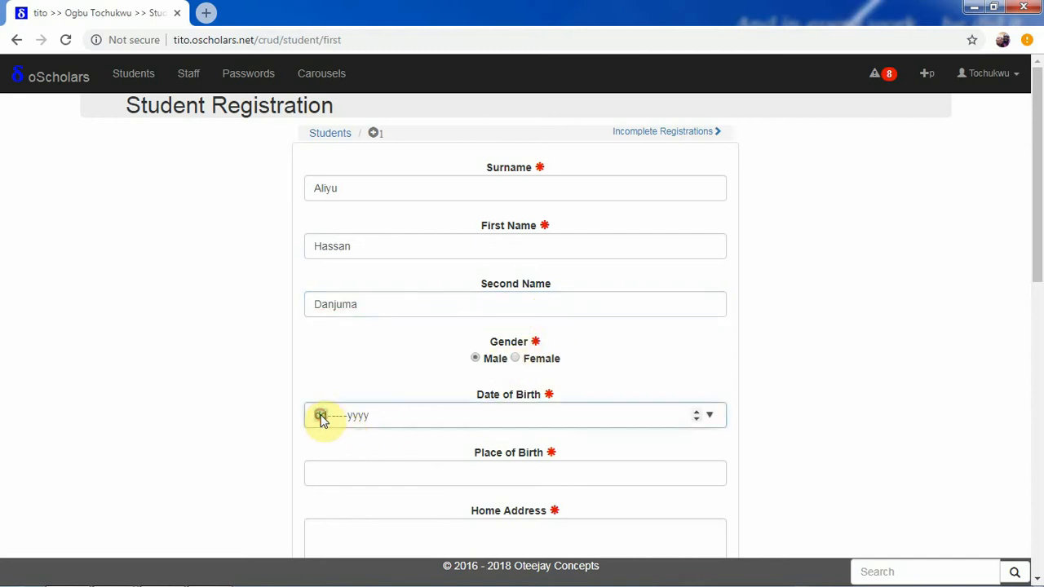
pyautogui.click(709, 415)
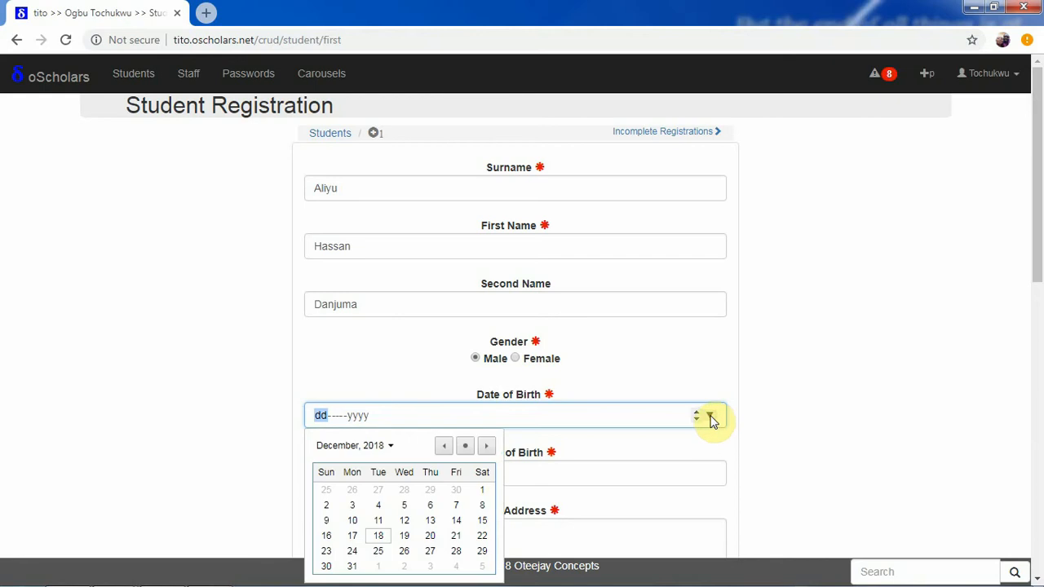
pyautogui.click(382, 446)
pyautogui.moveTo(490, 510); pyautogui.dragTo(488, 477)
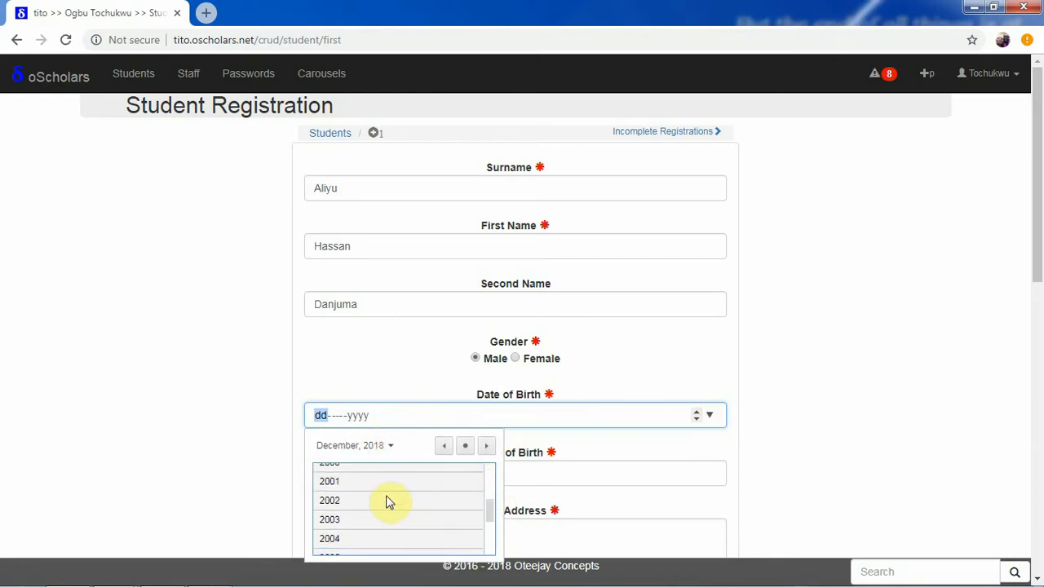
pyautogui.click(387, 488)
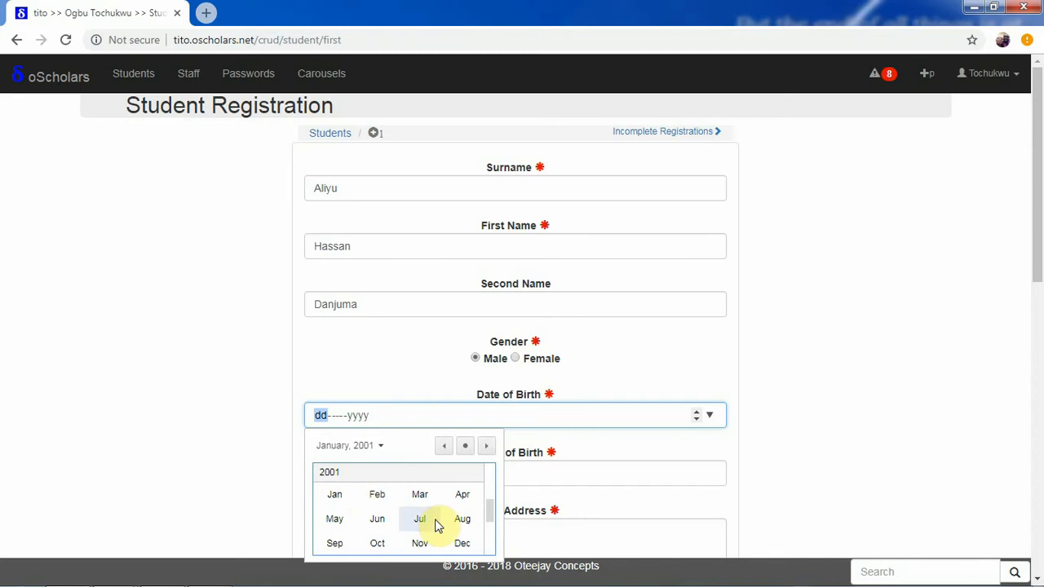
pyautogui.scroll(-3, 489, 526)
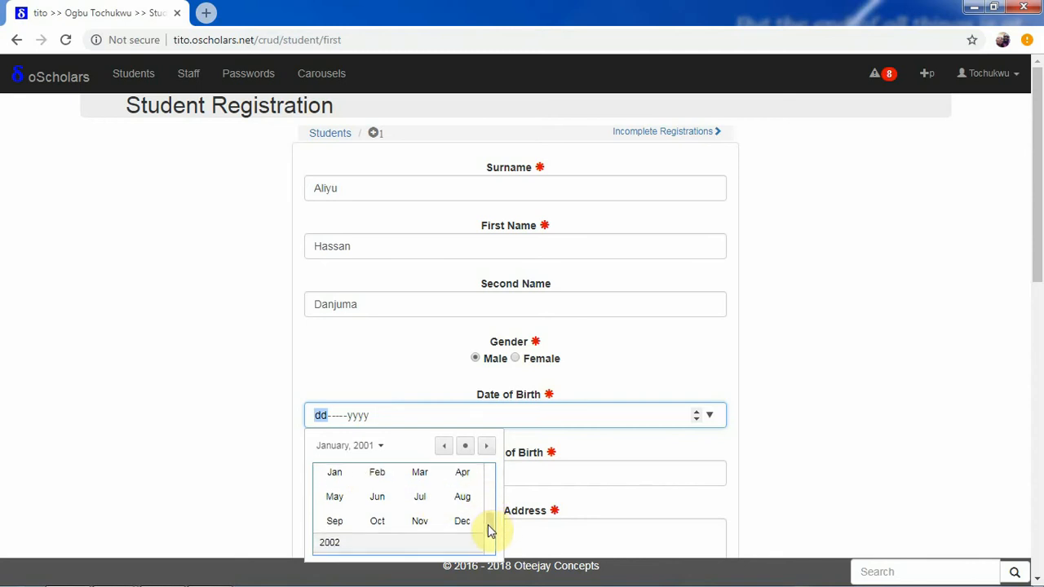
pyautogui.click(431, 517)
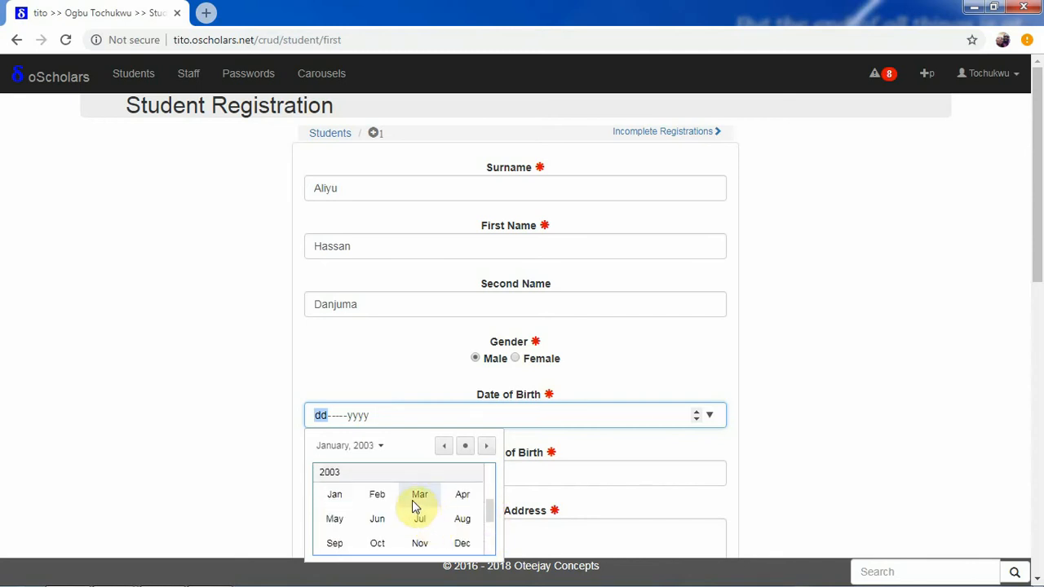
pyautogui.click(420, 504)
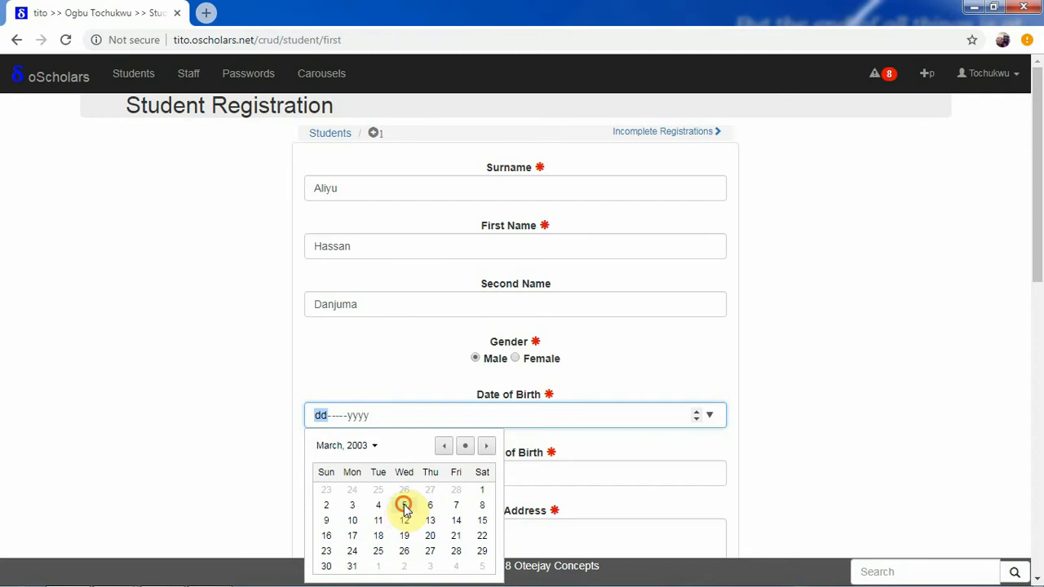
pyautogui.click(403, 504)
# Enter Jalingo, Taraba State as the place of birth and fill in the home address, leaving phone and email blank.
pyautogui.click(517, 464)
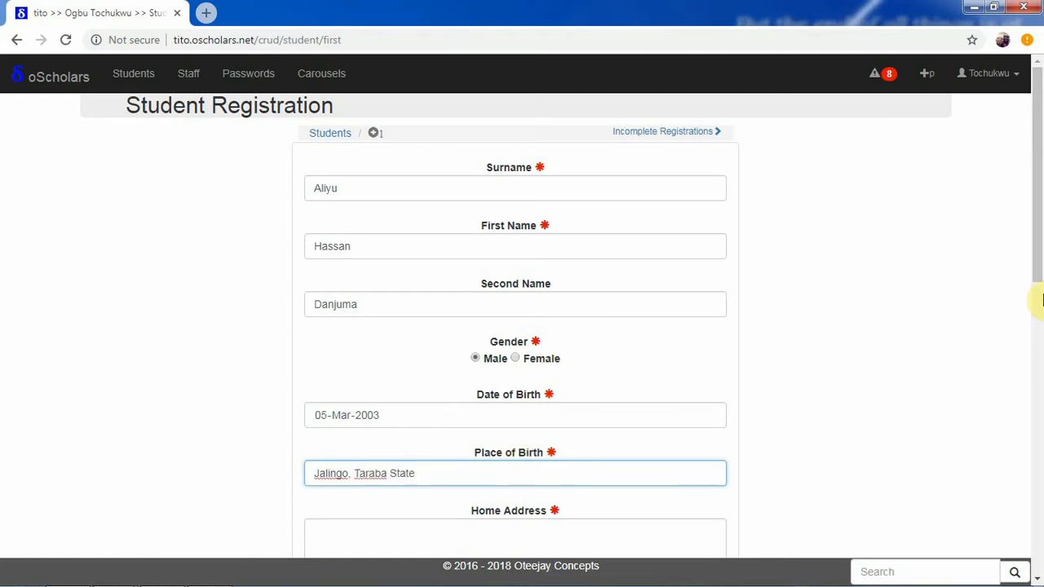
pyautogui.click(1039, 300)
pyautogui.moveTo(1039, 314); pyautogui.dragTo(1032, 215)
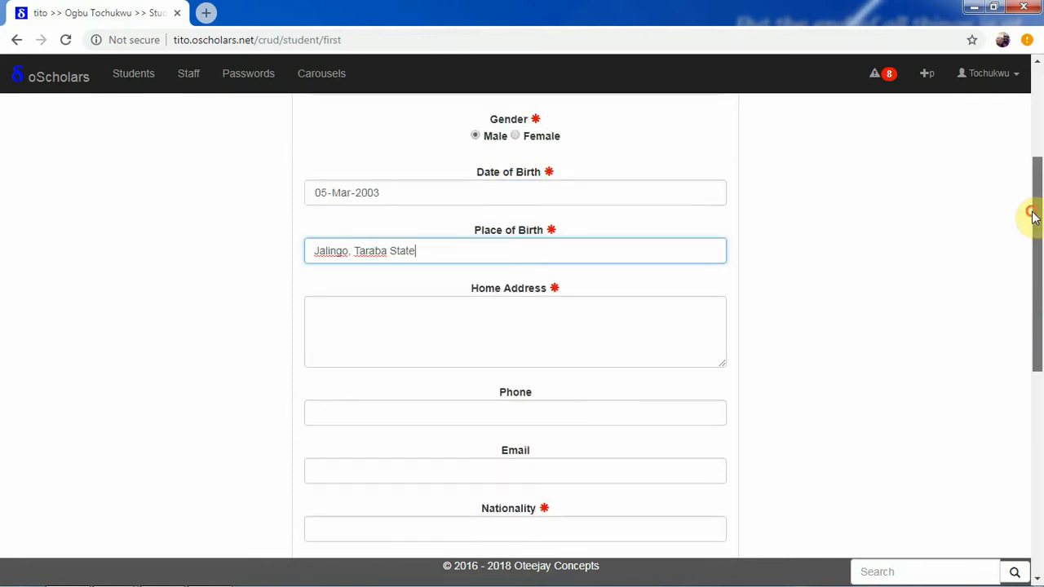
pyautogui.click(596, 319)
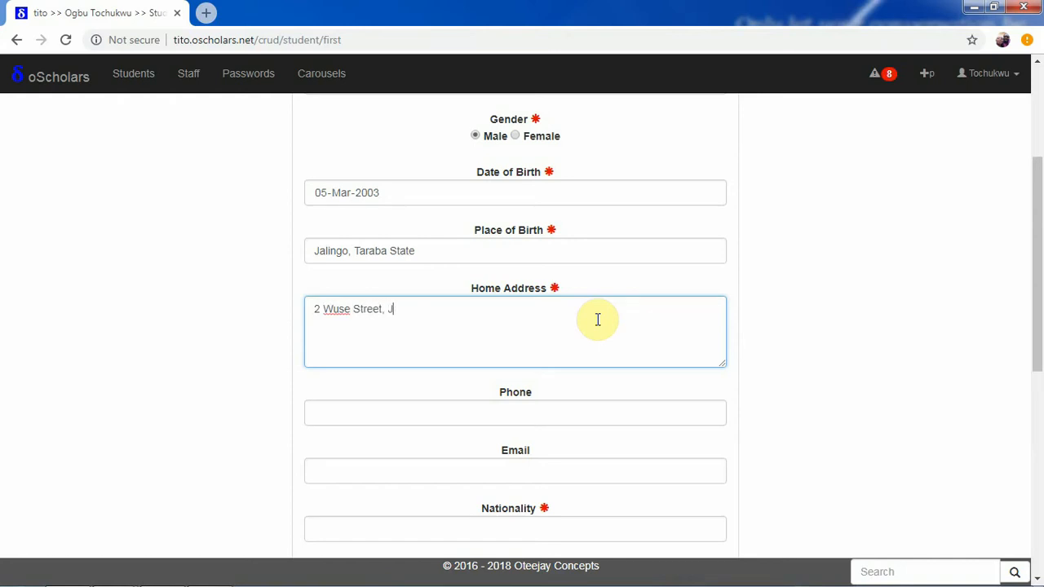
pyautogui.click(549, 415)
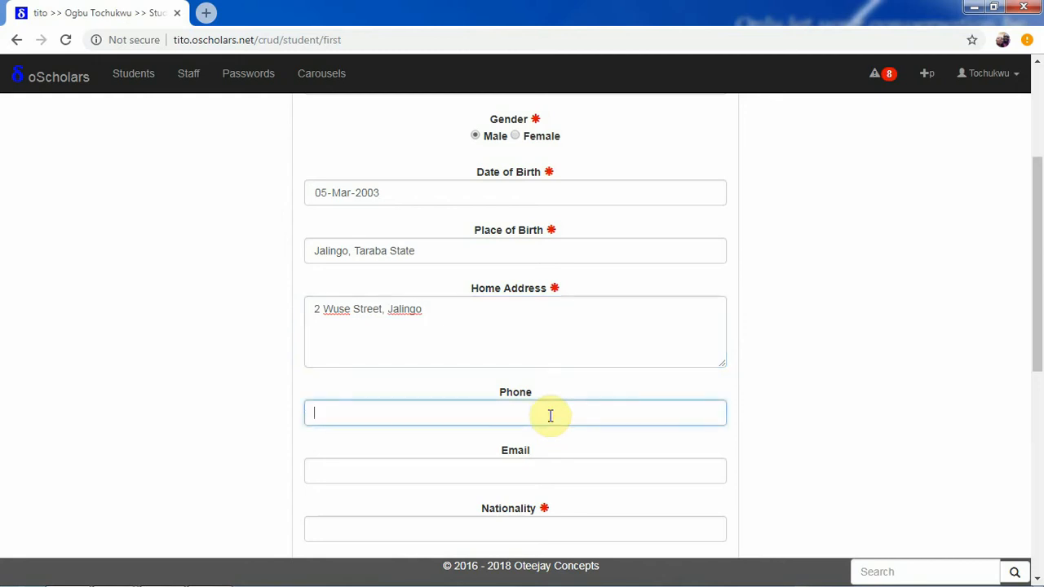
pyautogui.click(538, 471)
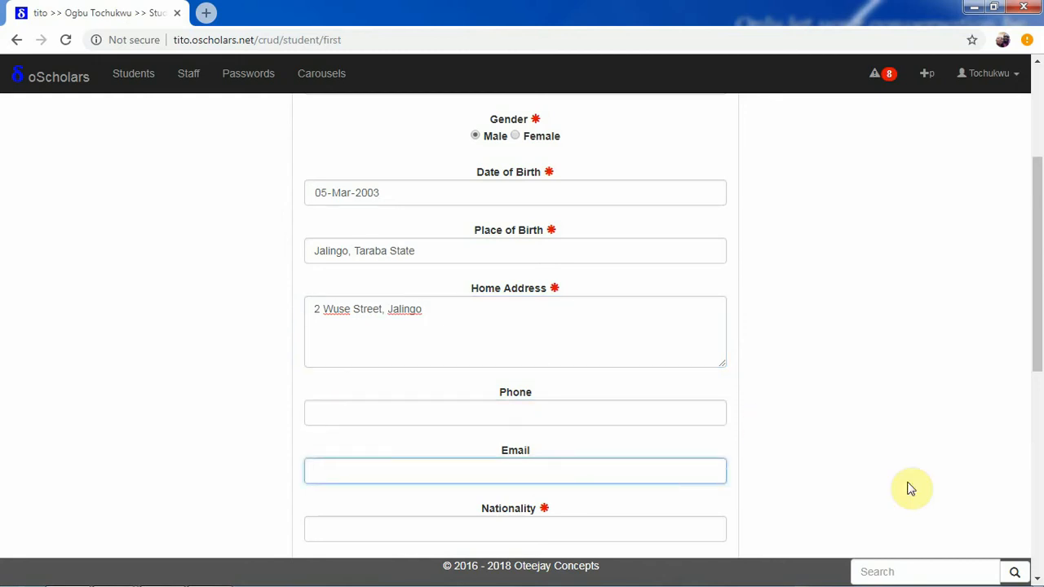
# Set the student's nationality to Nigeria, the state of origin to Taraba State and the LGA of origin to Bali.
pyautogui.moveTo(1034, 326); pyautogui.dragTo(1020, 399)
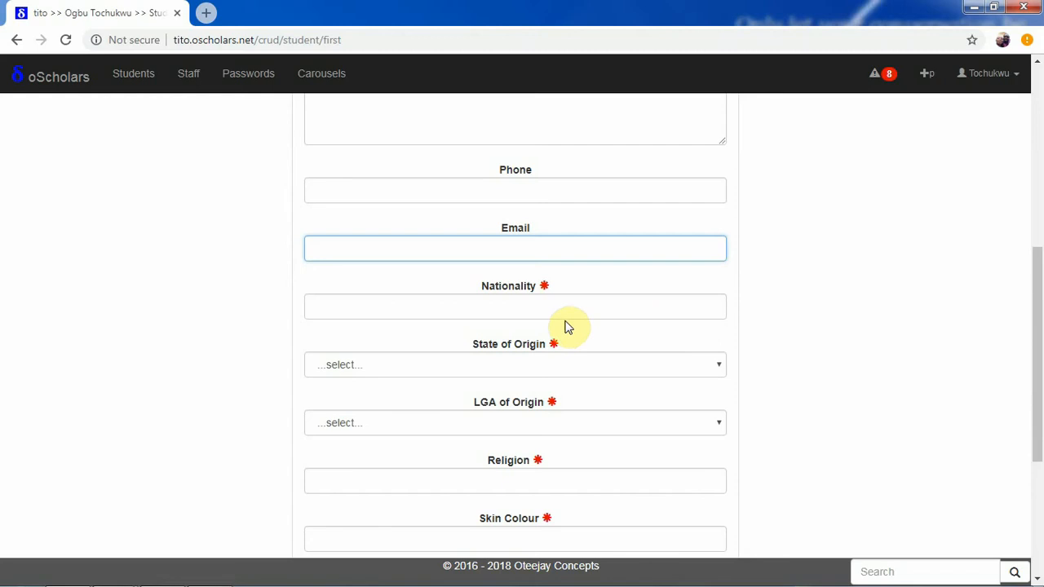
pyautogui.click(539, 298)
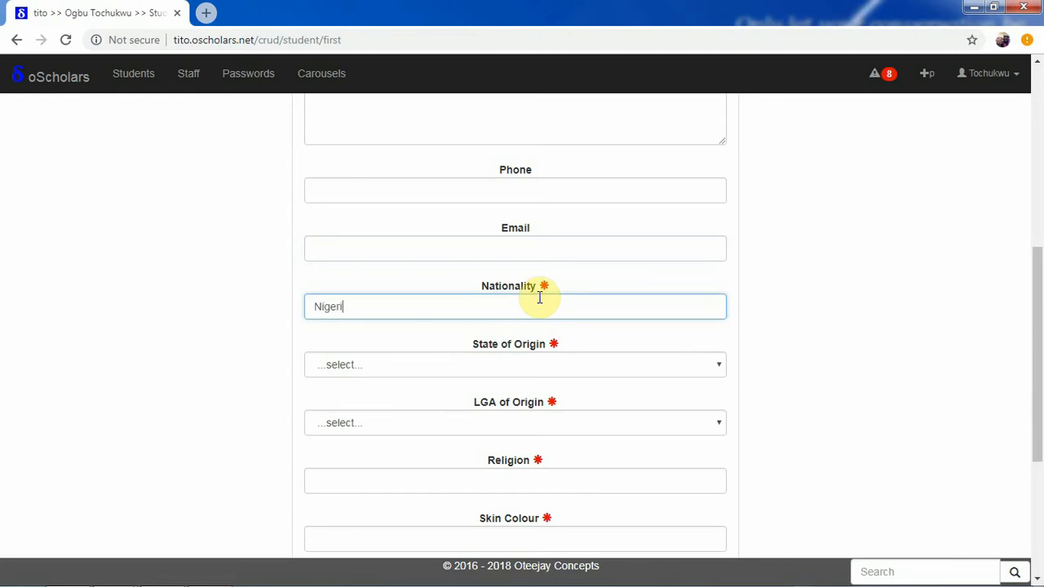
pyautogui.click(531, 364)
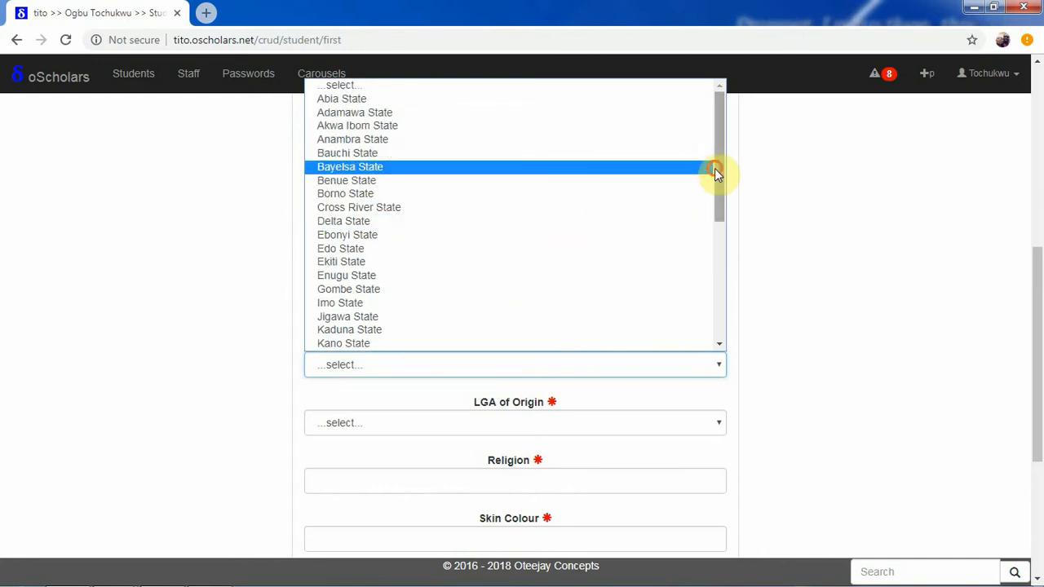
pyautogui.moveTo(715, 168); pyautogui.dragTo(699, 331)
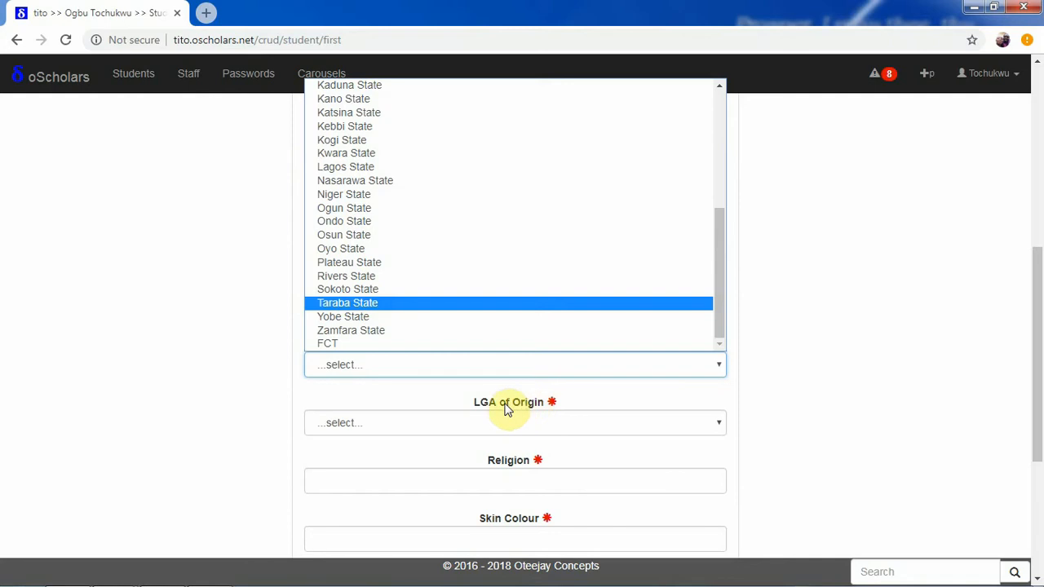
pyautogui.click(534, 466)
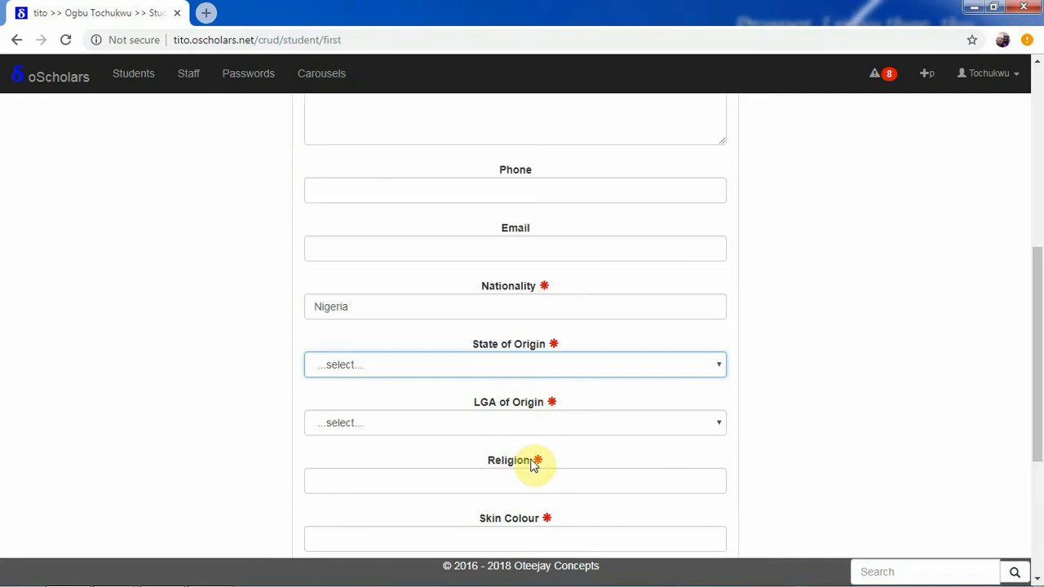
pyautogui.click(489, 426)
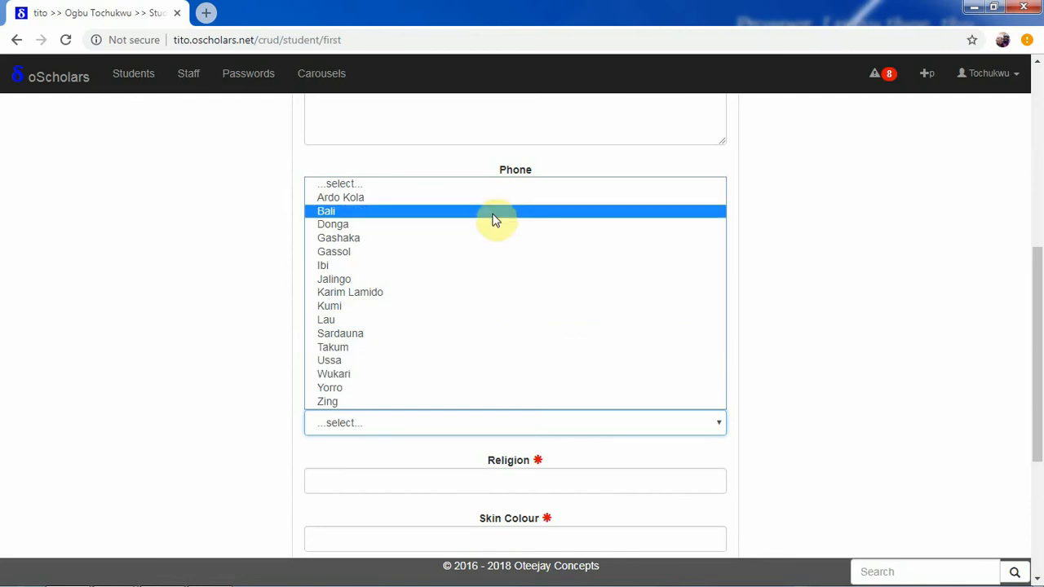
pyautogui.click(492, 218)
# Enter Islam as religion, Dark as skin colour and Gray as eye colour, leave hobbies blank, and save the first registration page.
pyautogui.scroll(-1, 1032, 376)
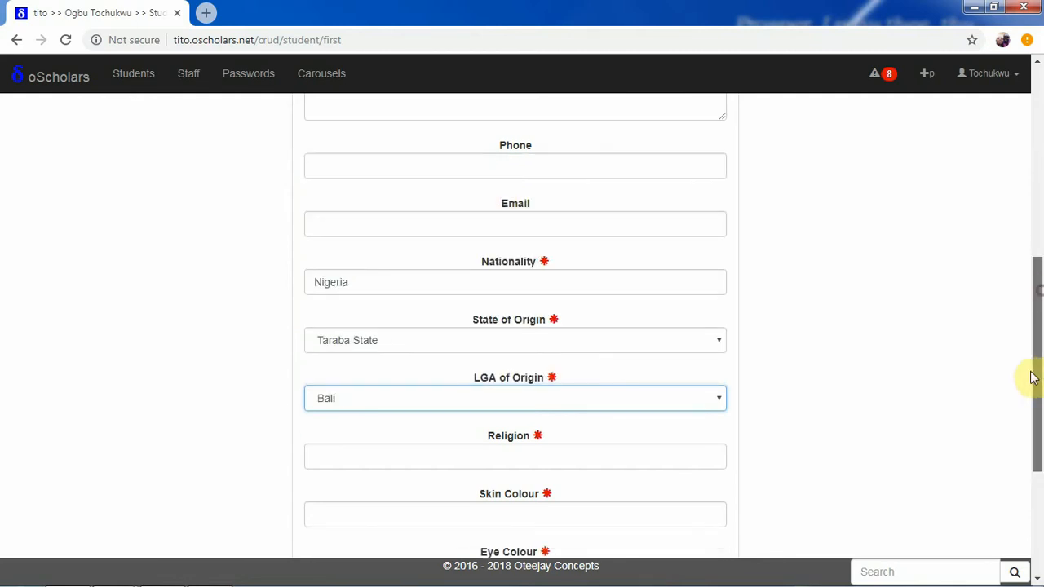
pyautogui.scroll(-3, 1029, 387)
pyautogui.click(573, 218)
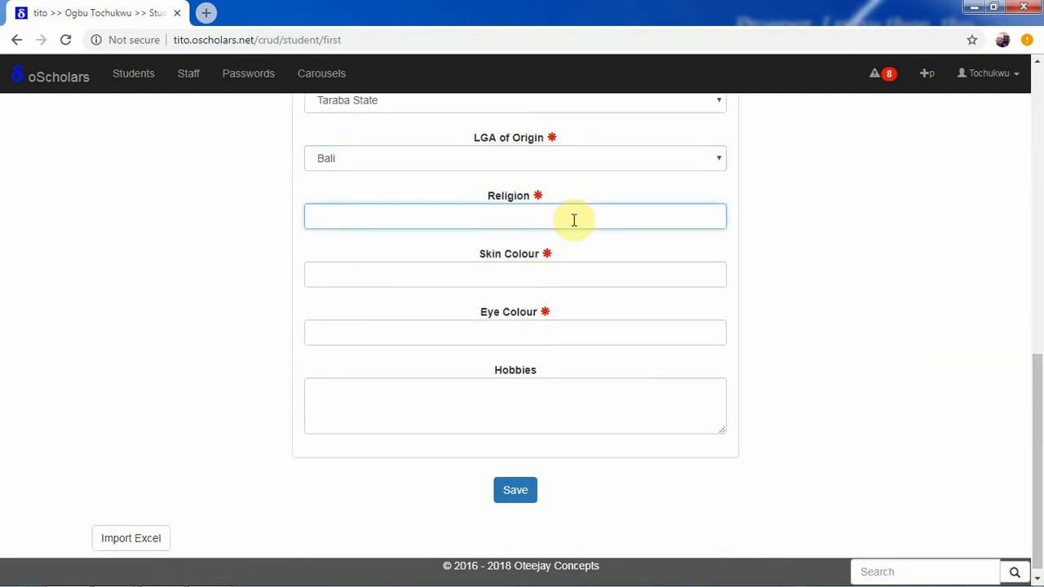
pyautogui.write('Islam')
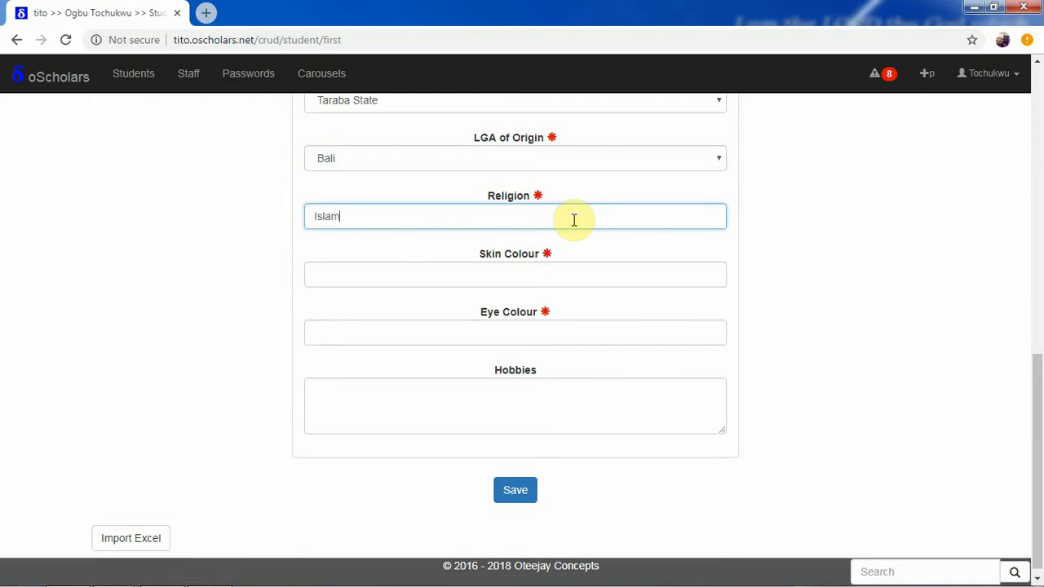
pyautogui.click(519, 283)
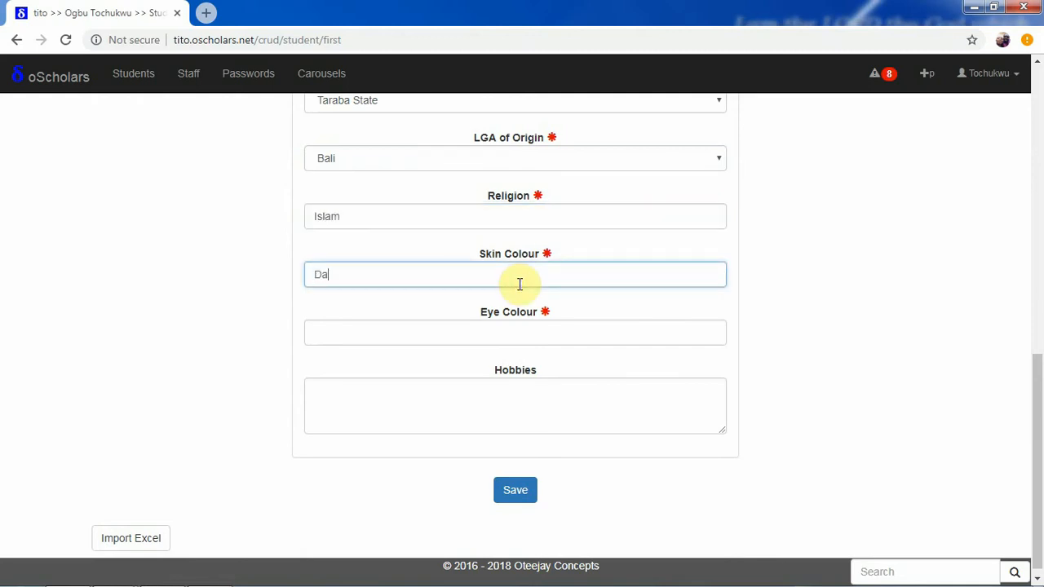
pyautogui.click(518, 335)
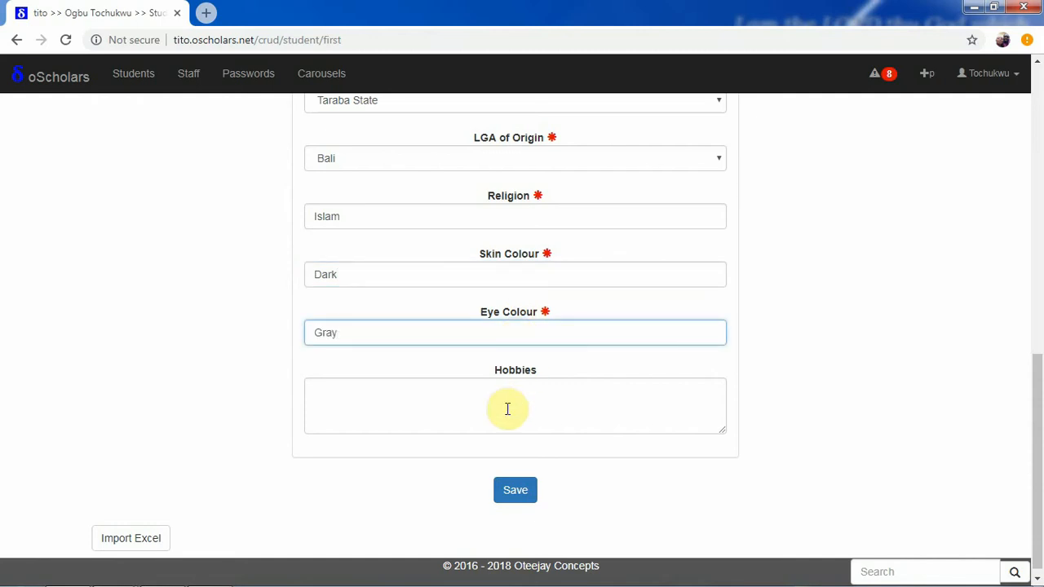
pyautogui.moveTo(1040, 374); pyautogui.dragTo(1013, 398)
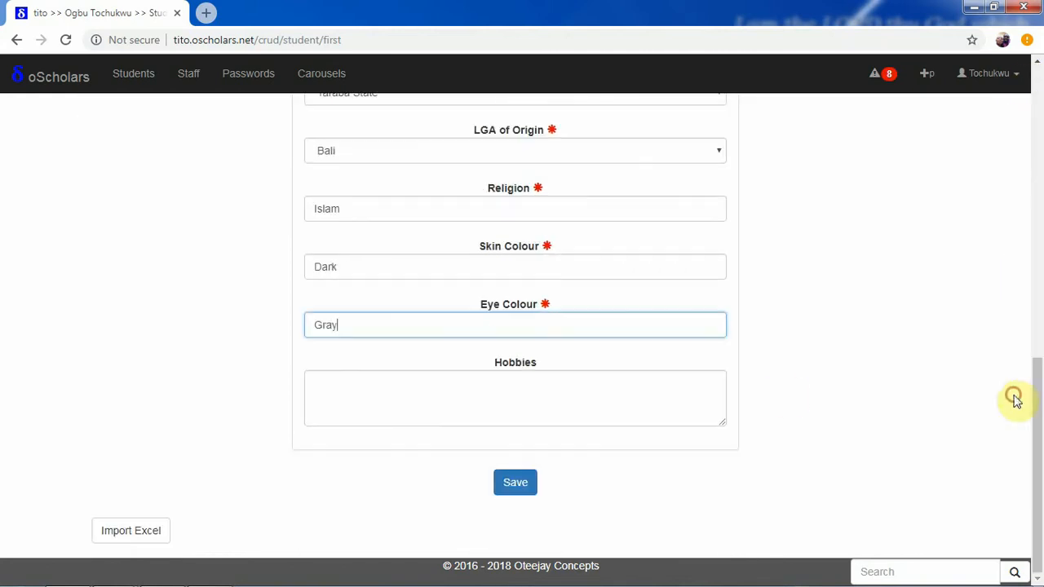
pyautogui.click(517, 486)
pyautogui.moveTo(1038, 481); pyautogui.dragTo(1028, 179)
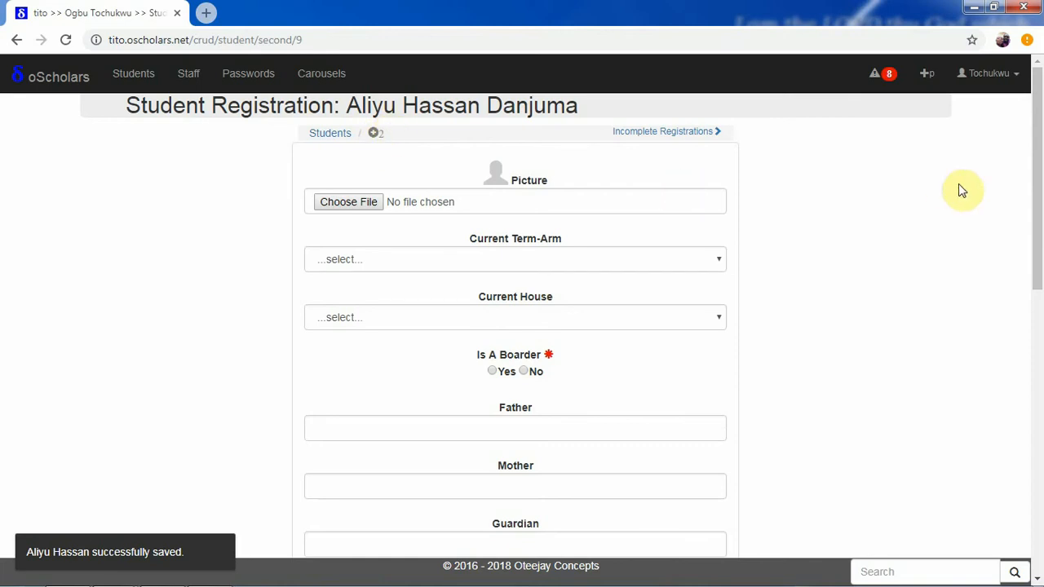
pyautogui.moveTo(1036, 228); pyautogui.dragTo(1035, 152)
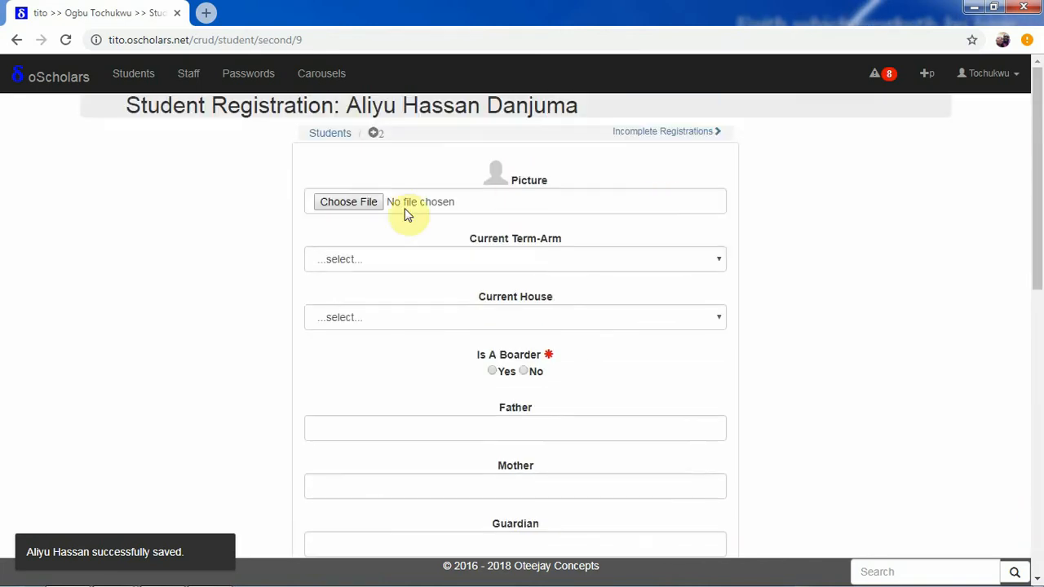
pyautogui.click(365, 204)
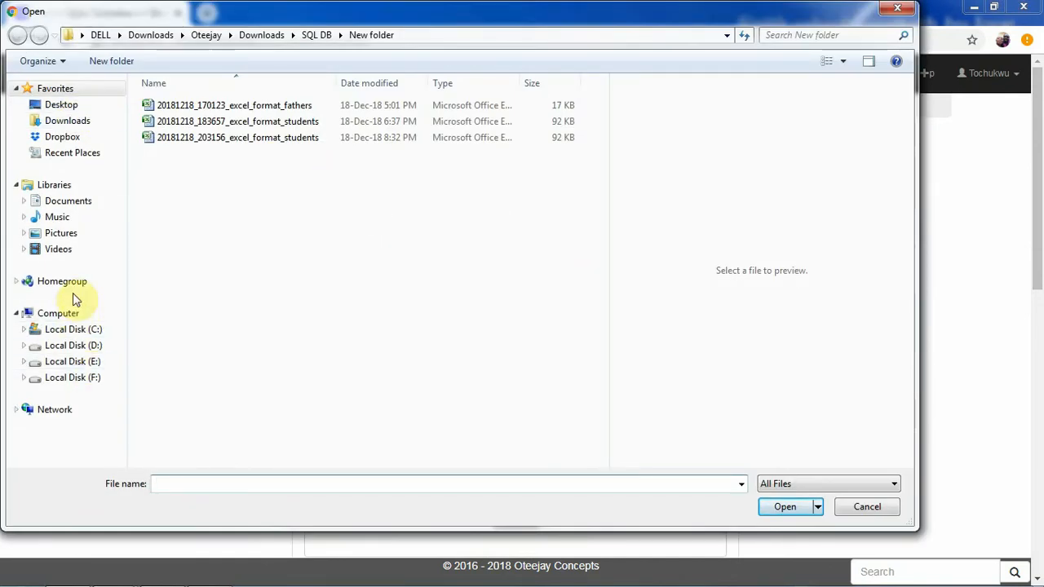
pyautogui.press('Escape')
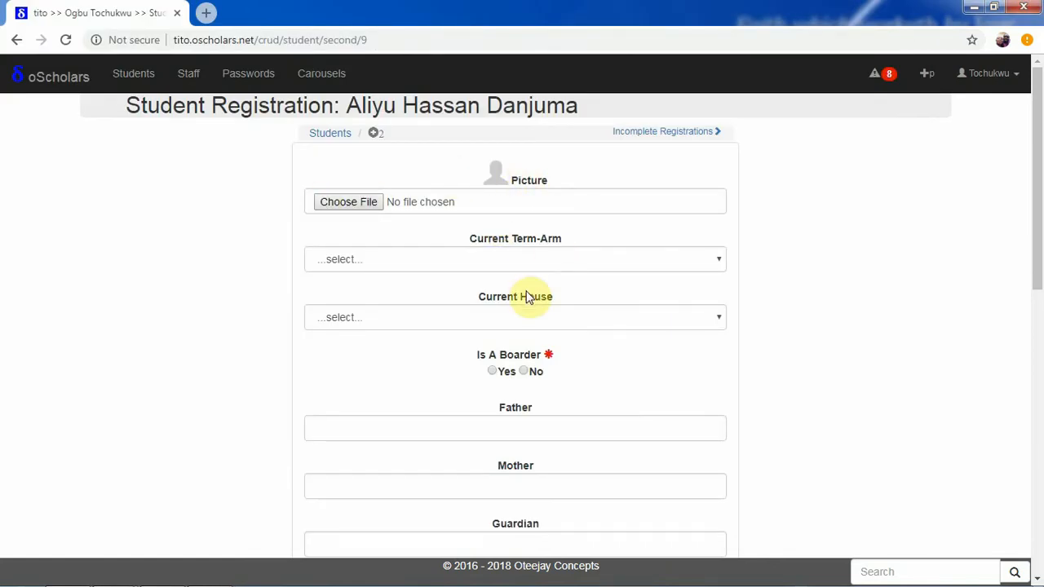
# Set the current term-arm to SS 2 Blue and the current house to Uredo House, and mark the student as a boarder.
pyautogui.click(468, 258)
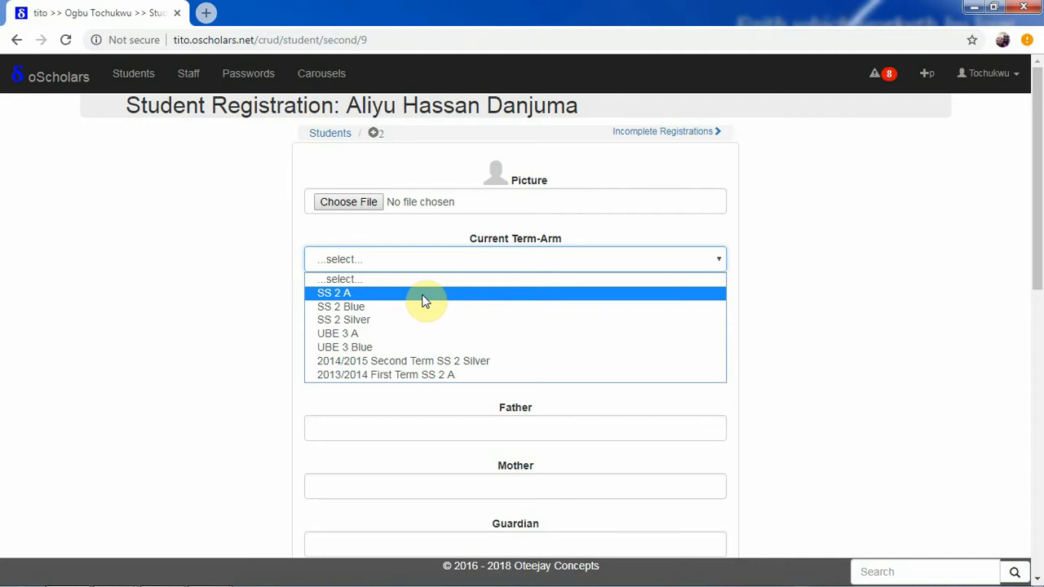
pyautogui.click(438, 315)
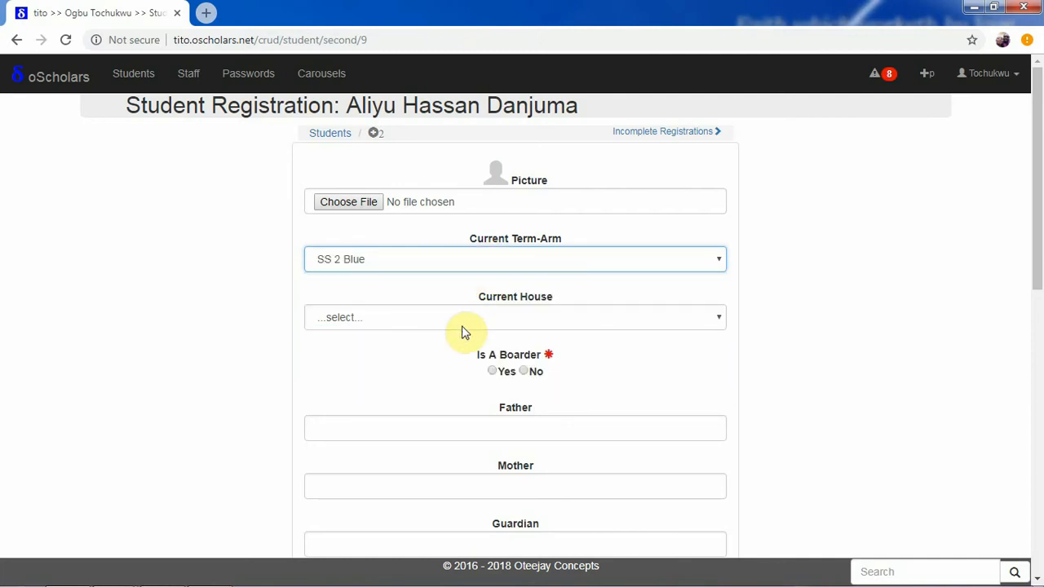
pyautogui.click(461, 325)
pyautogui.click(456, 365)
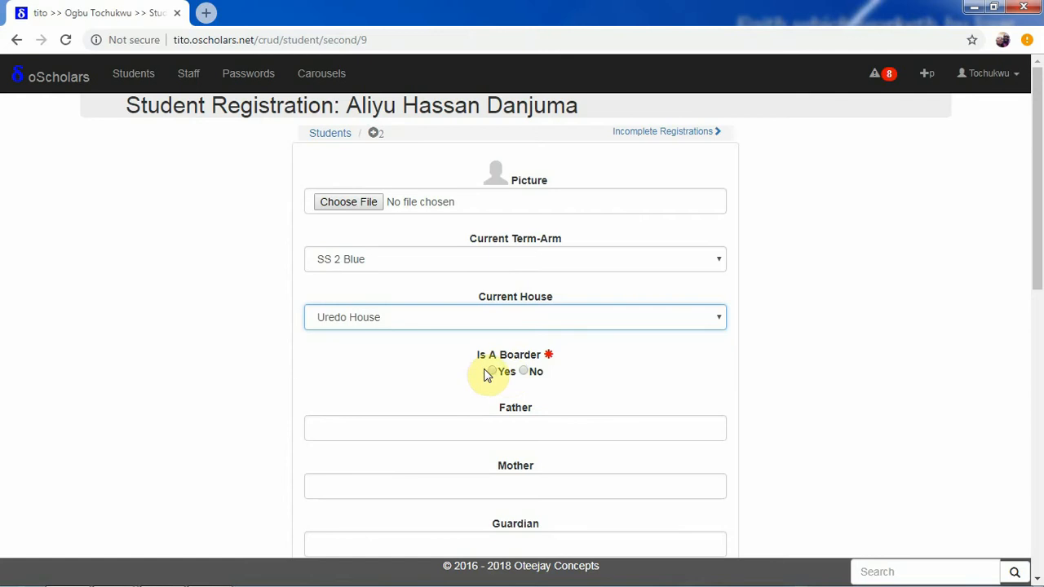
pyautogui.click(503, 371)
# Enter 2 in the Father field and leave the mother and guardian fields blank.
pyautogui.moveTo(1036, 210); pyautogui.dragTo(1024, 277)
pyautogui.click(584, 153)
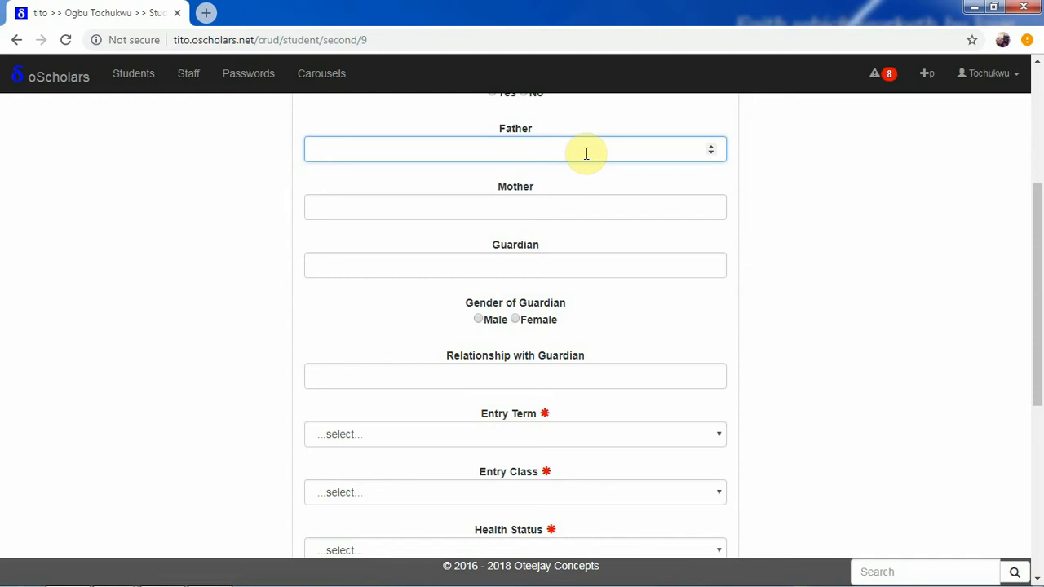
pyautogui.click(567, 209)
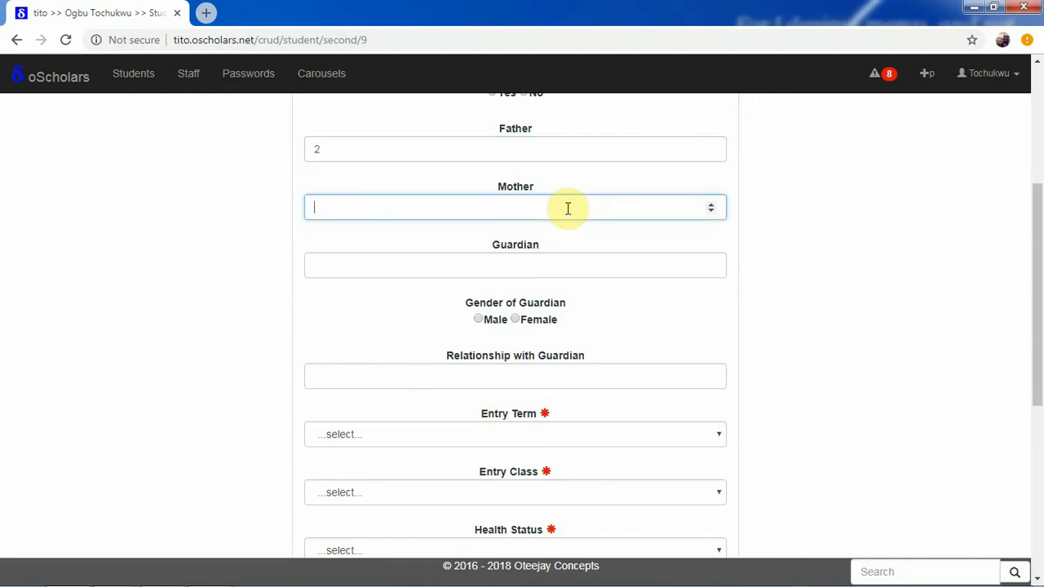
pyautogui.click(553, 124)
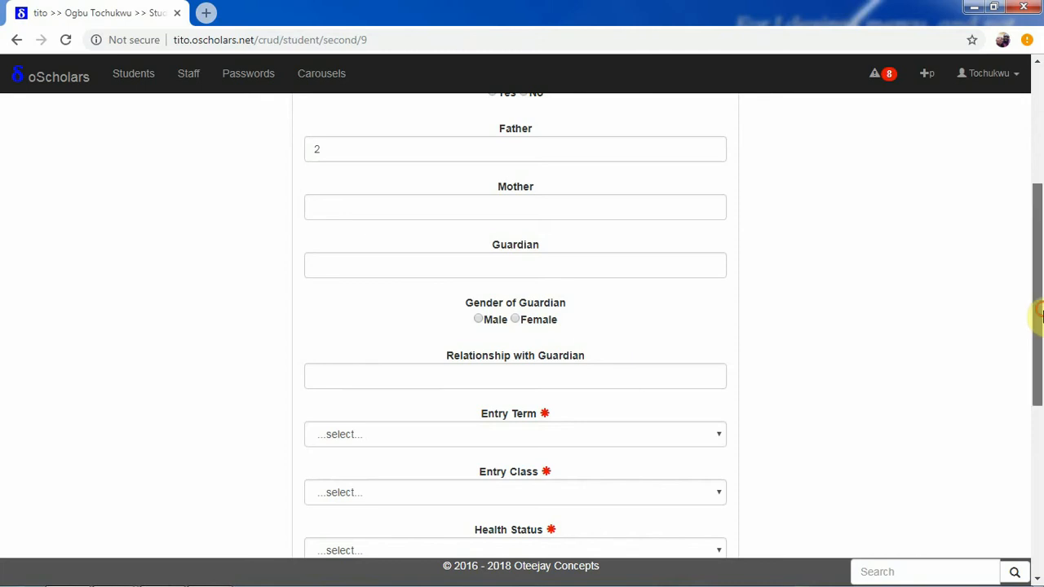
pyautogui.moveTo(1039, 308); pyautogui.dragTo(1040, 293)
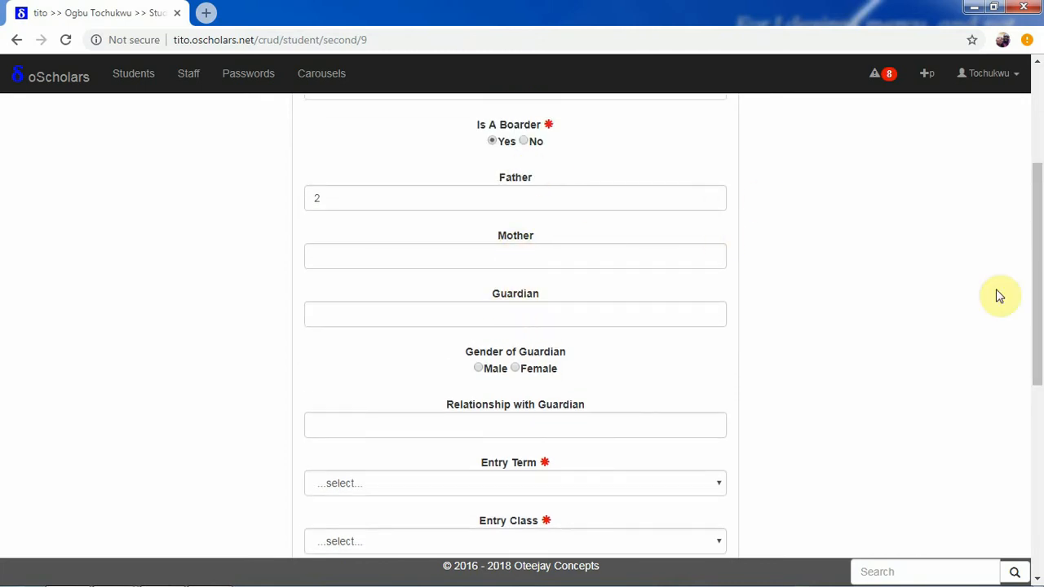
pyautogui.moveTo(1039, 279); pyautogui.dragTo(1038, 311)
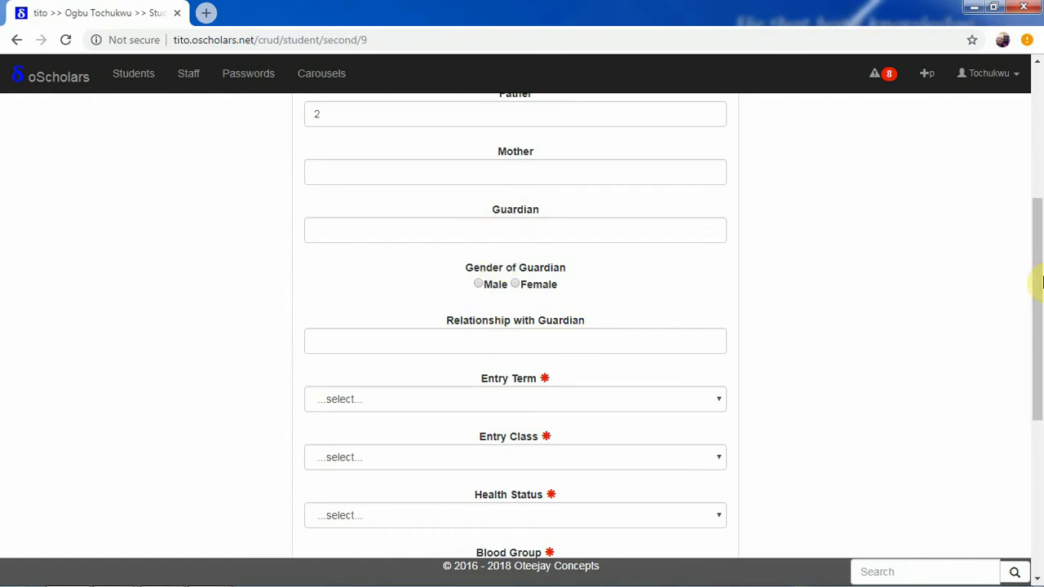
# Set the entry term to 2014/2015 Third Term and the entry class to SS 1.
pyautogui.moveTo(1037, 285); pyautogui.dragTo(1035, 373)
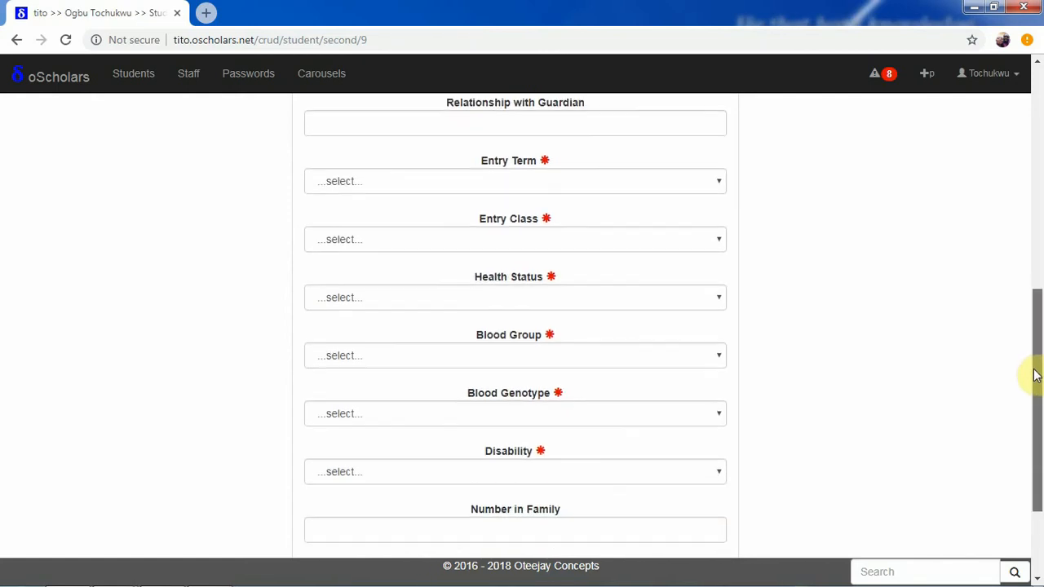
pyautogui.click(617, 181)
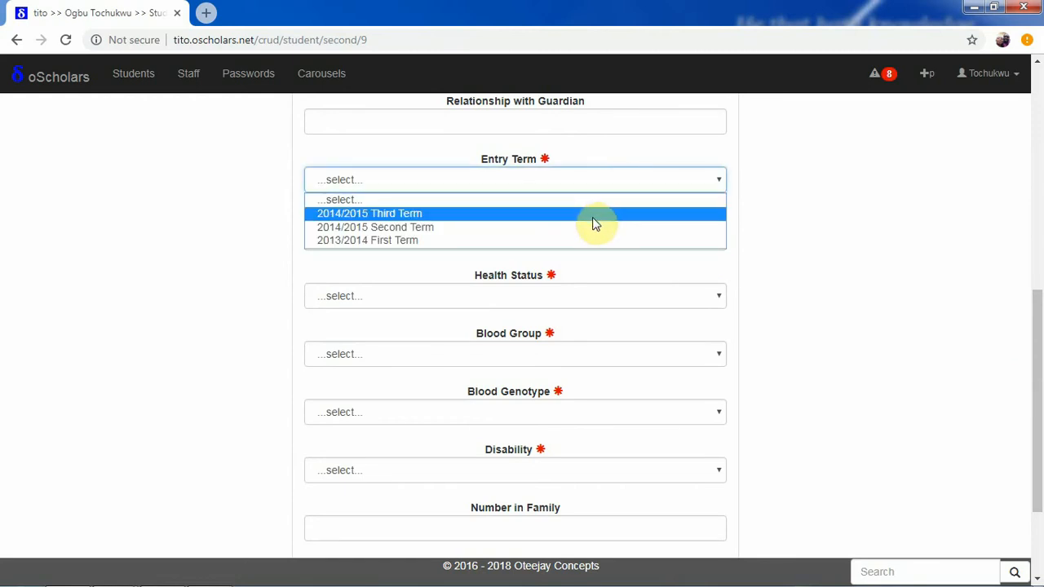
pyautogui.click(594, 219)
pyautogui.click(582, 237)
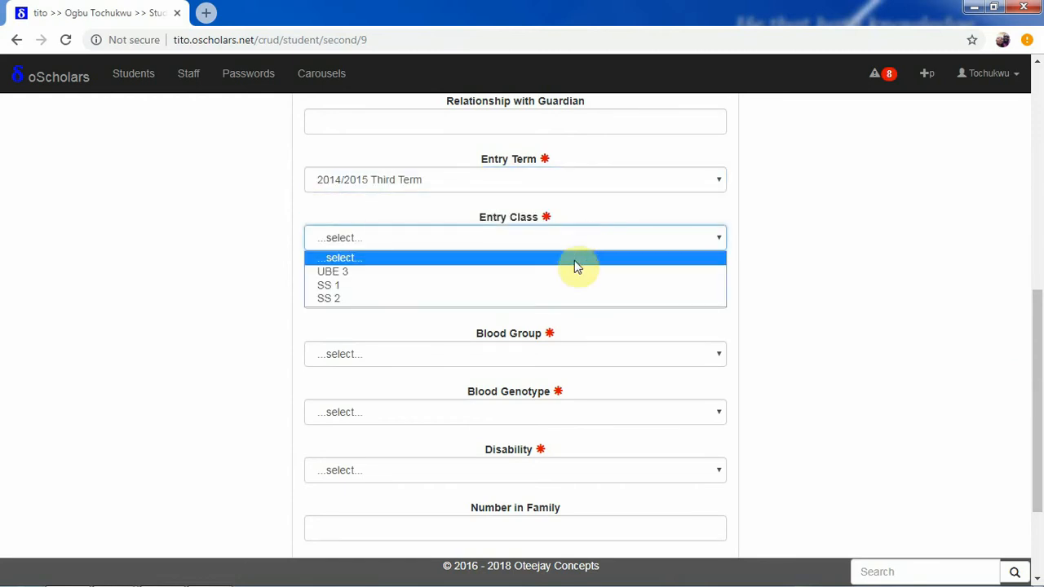
pyautogui.click(569, 291)
# Set the student's health status to Normal and the blood group to O+.
pyautogui.click(569, 298)
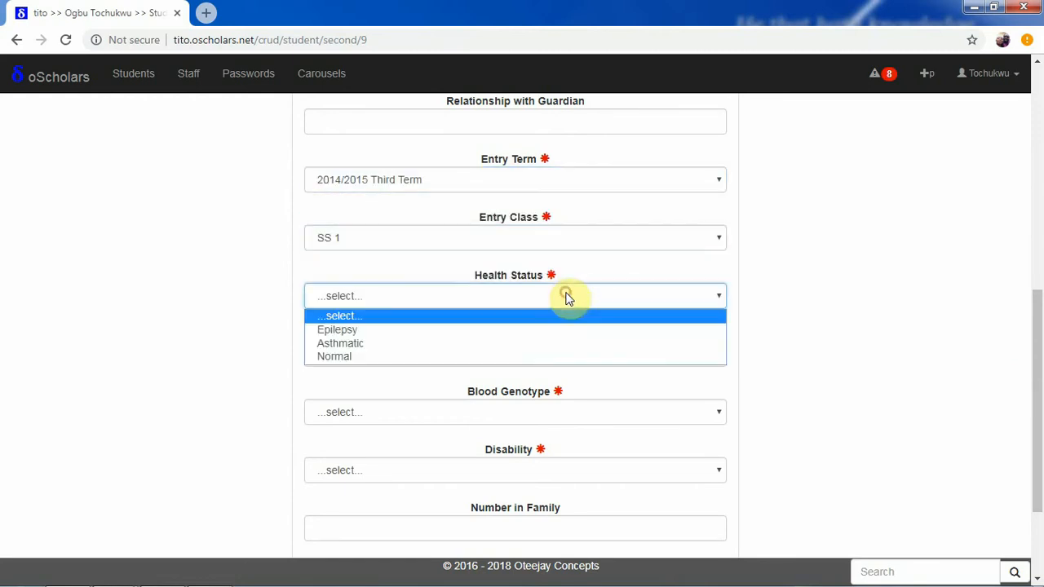
pyautogui.click(558, 333)
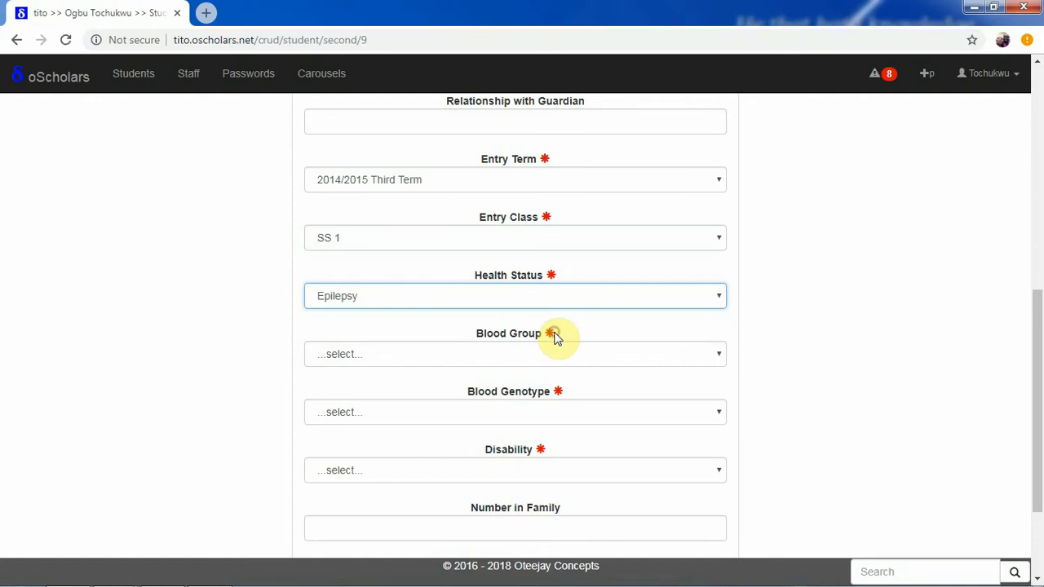
pyautogui.click(532, 296)
pyautogui.click(514, 359)
pyautogui.click(535, 355)
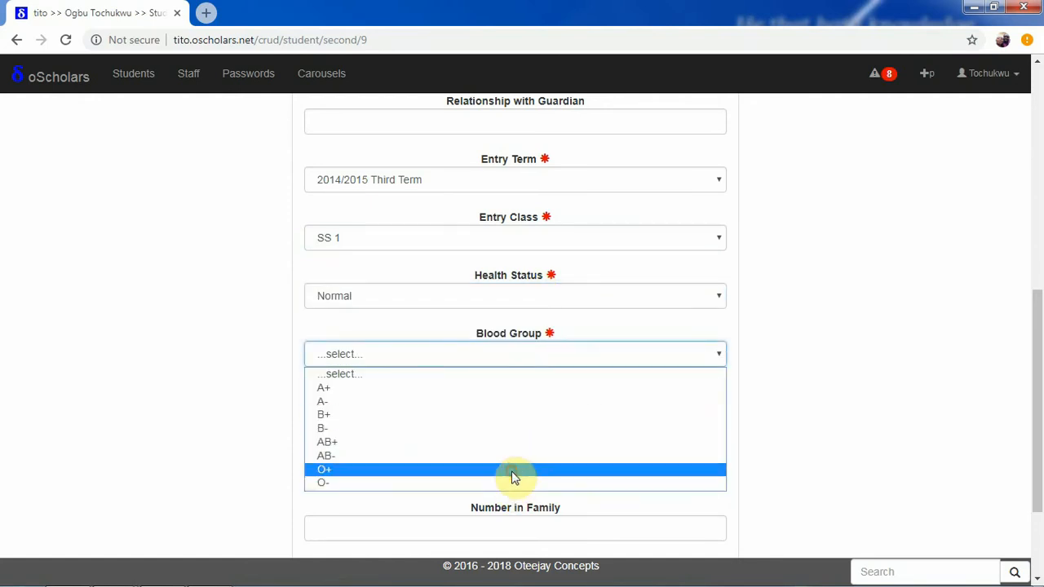
pyautogui.click(510, 468)
# Set the blood genotype to AA and the disability to None, leaving the number and position in family blank.
pyautogui.click(491, 414)
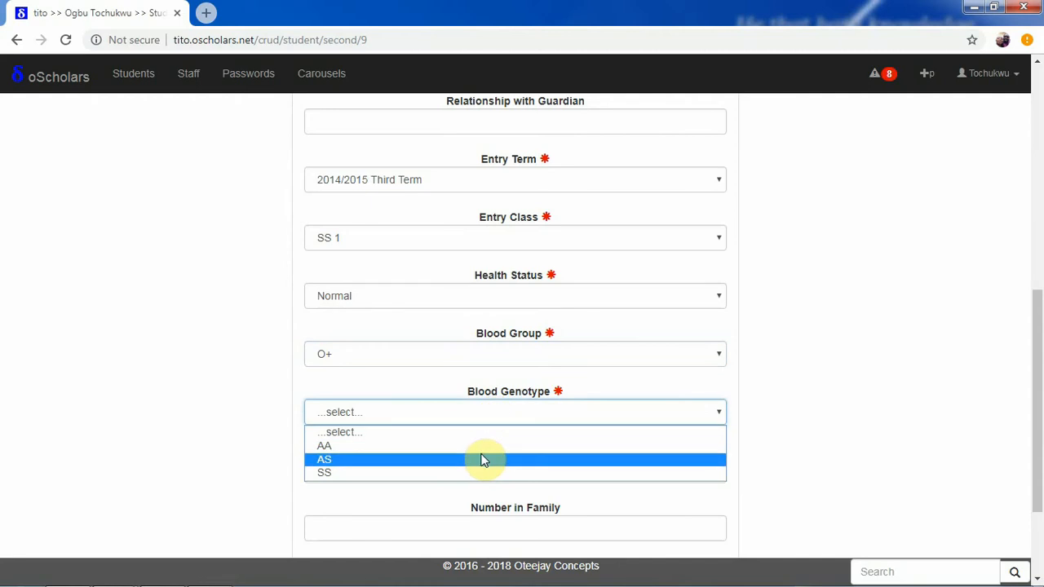
pyautogui.click(484, 447)
pyautogui.click(492, 468)
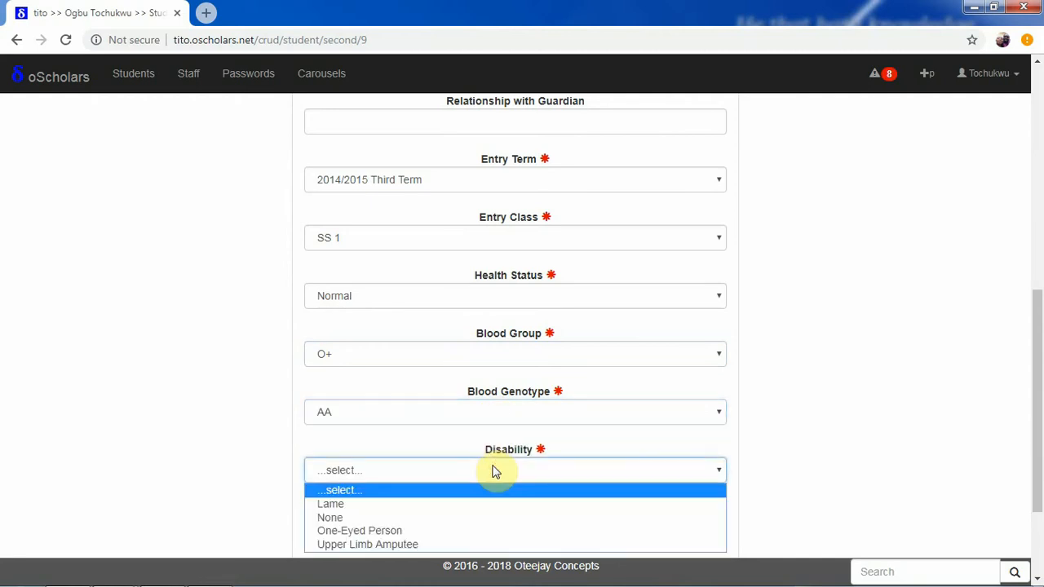
pyautogui.click(485, 524)
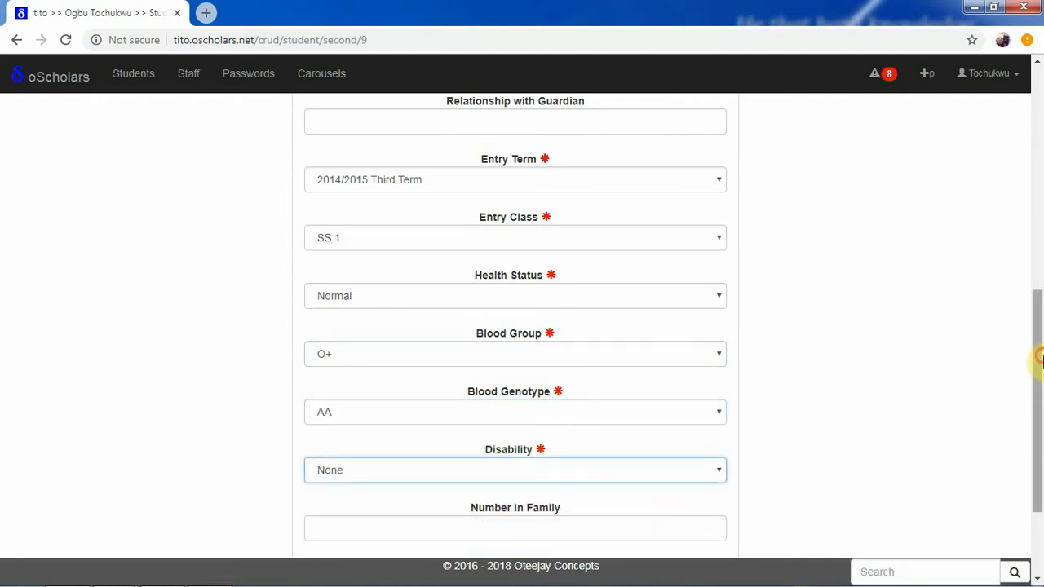
pyautogui.moveTo(1038, 353); pyautogui.dragTo(1025, 477)
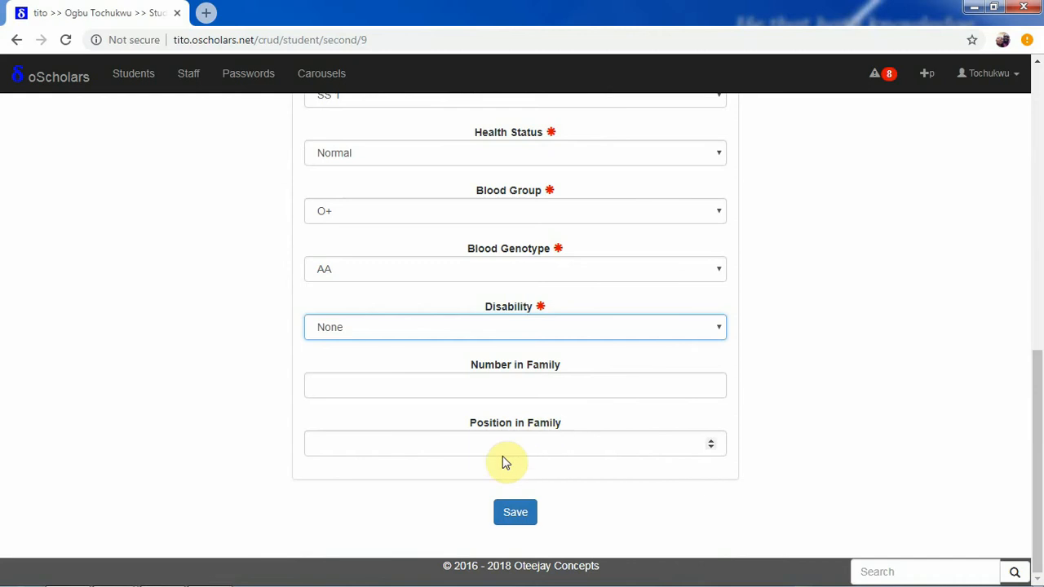
pyautogui.moveTo(1039, 440); pyautogui.dragTo(1014, 506)
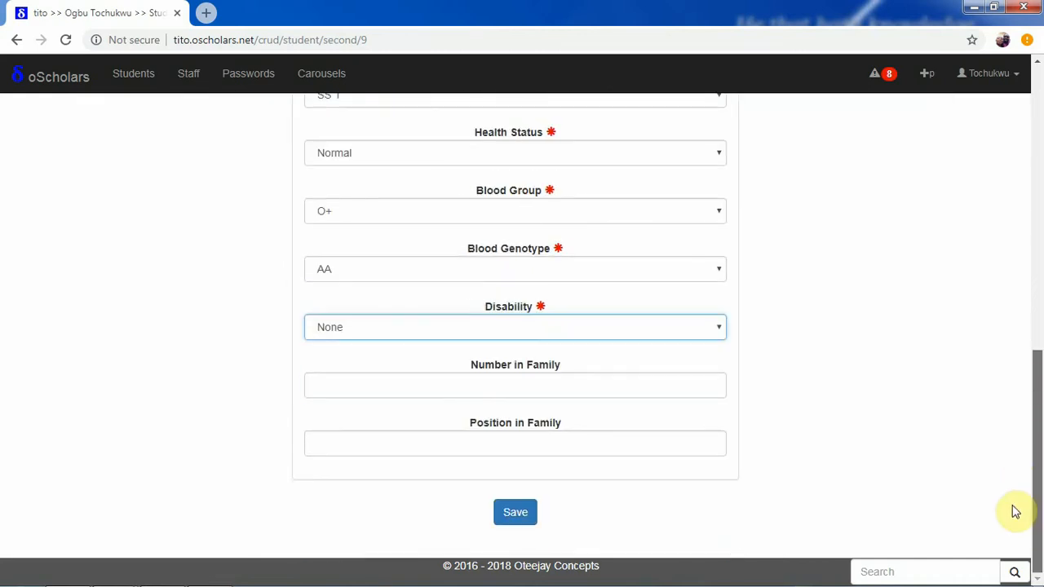
# Save the second page of the student's registration and review the saved profile from the registration details through the contacts, bio and extras.
pyautogui.click(520, 527)
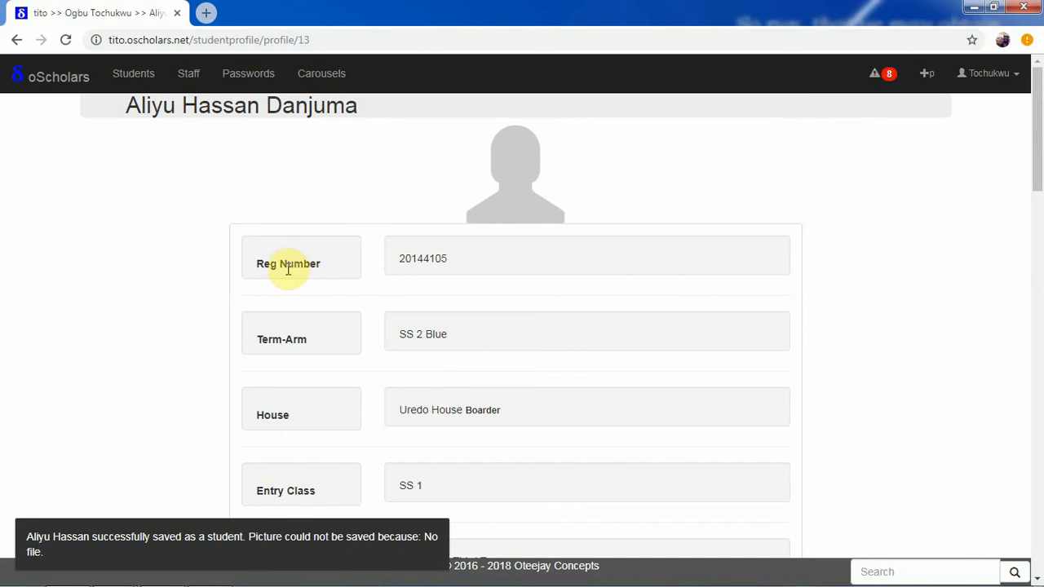
pyautogui.scroll(-1, 287, 269)
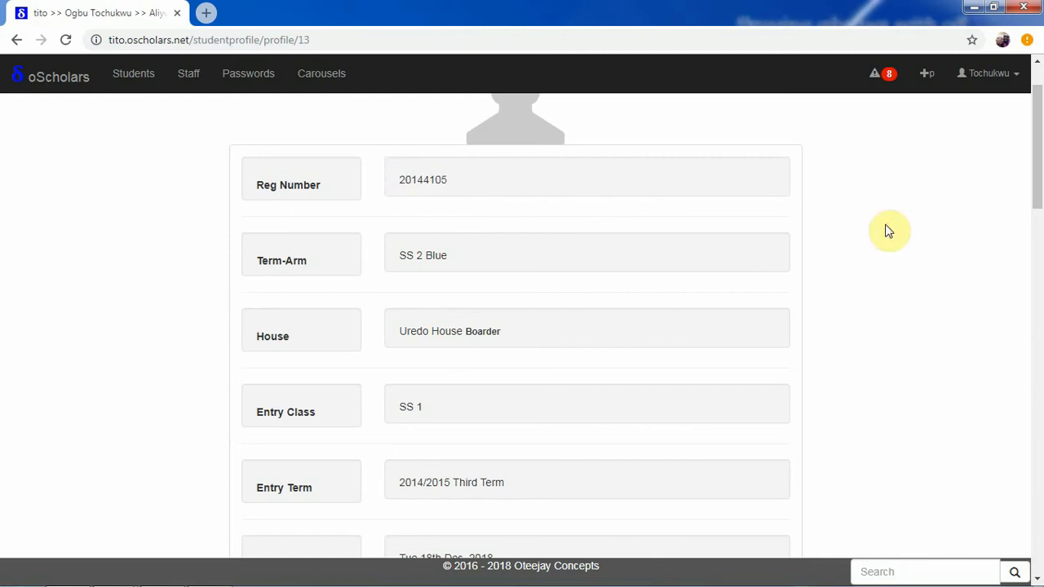
pyautogui.moveTo(1039, 177)
pyautogui.mouseDown()
pyautogui.moveTo(1039, 158)
pyautogui.moveTo(1041, 174)
pyautogui.mouseUp()
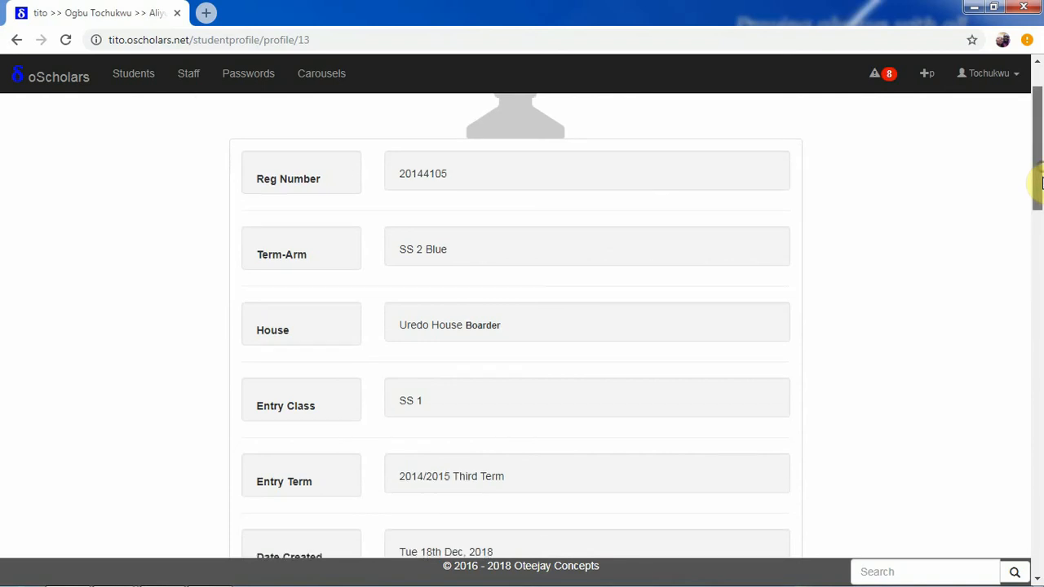
pyautogui.moveTo(1040, 172); pyautogui.dragTo(1037, 145)
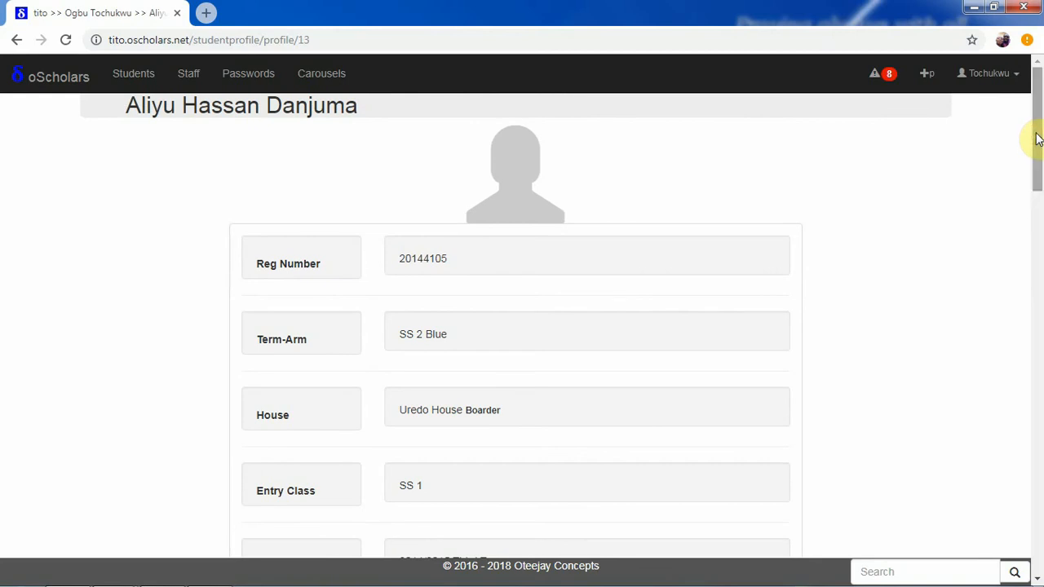
pyautogui.moveTo(1037, 137); pyautogui.dragTo(1039, 168)
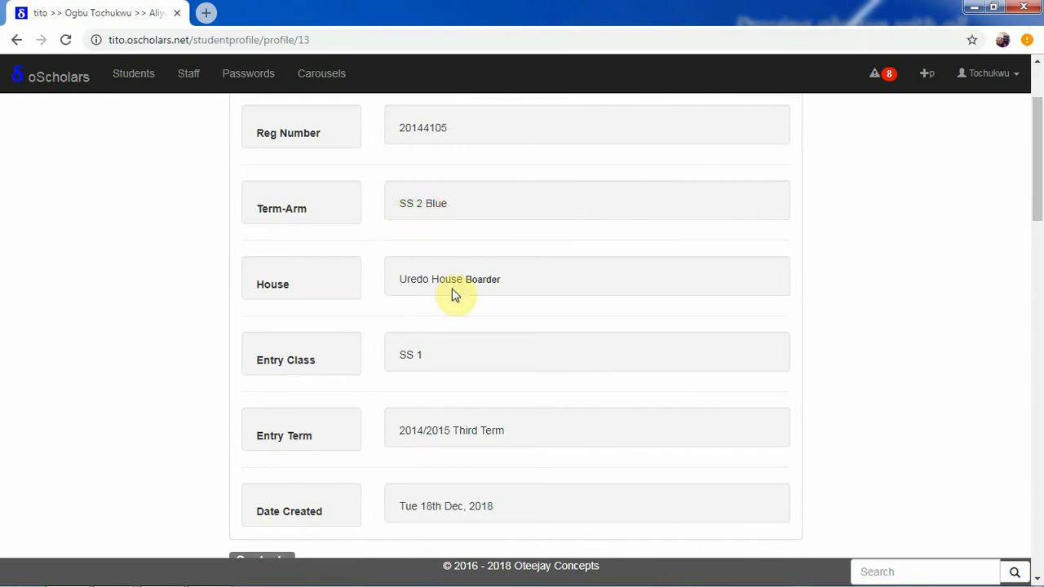
pyautogui.moveTo(1037, 128); pyautogui.dragTo(1037, 169)
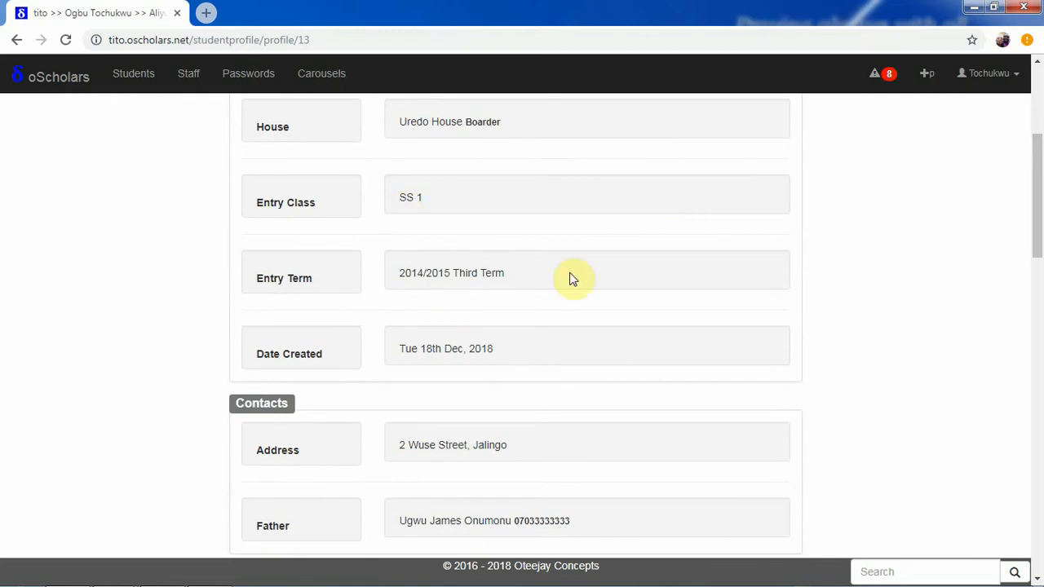
pyautogui.scroll(-5, 1036, 287)
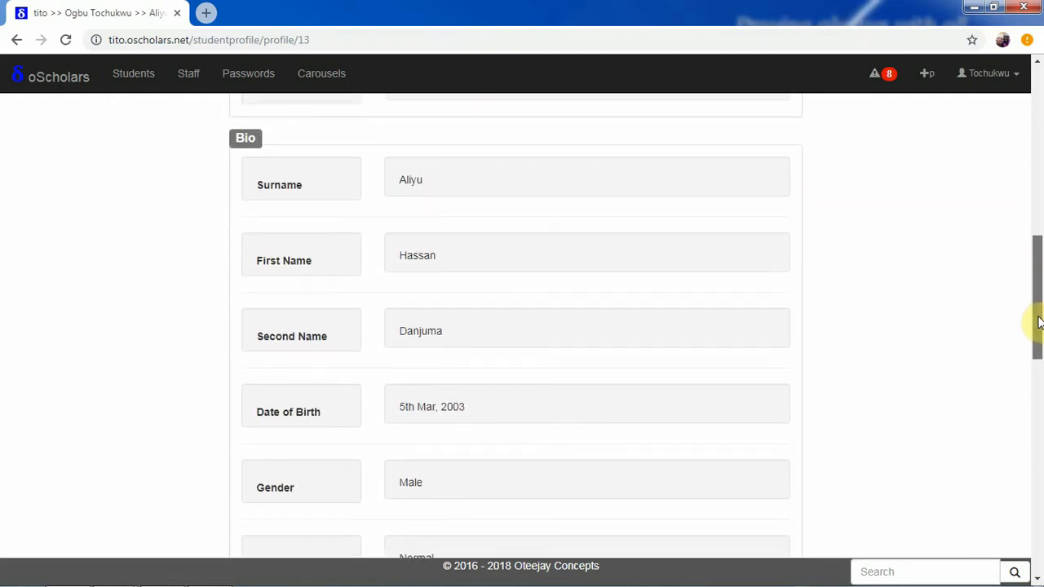
pyautogui.scroll(-7, 1038, 322)
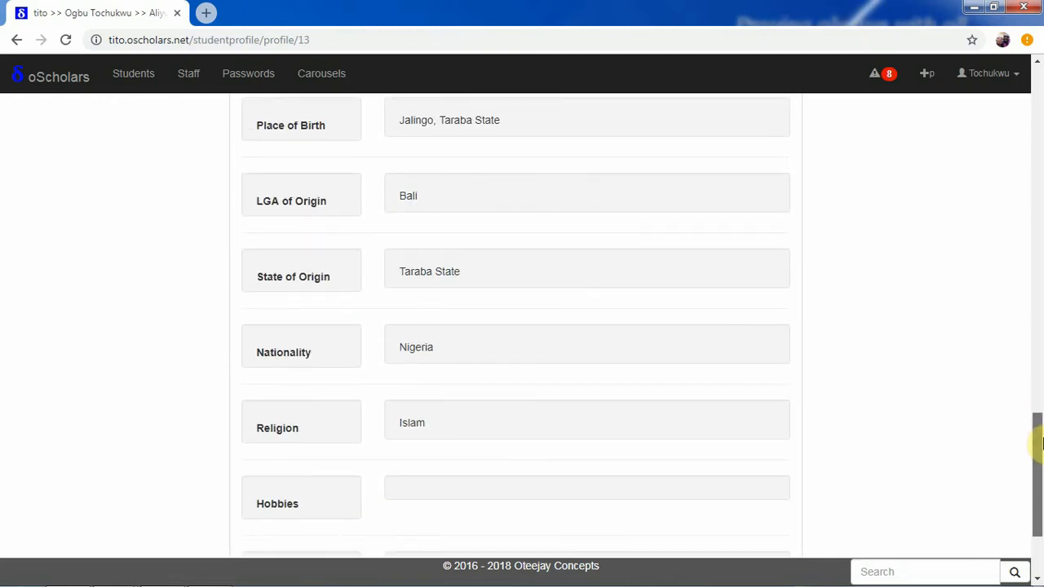
pyautogui.scroll(3, 1036, 407)
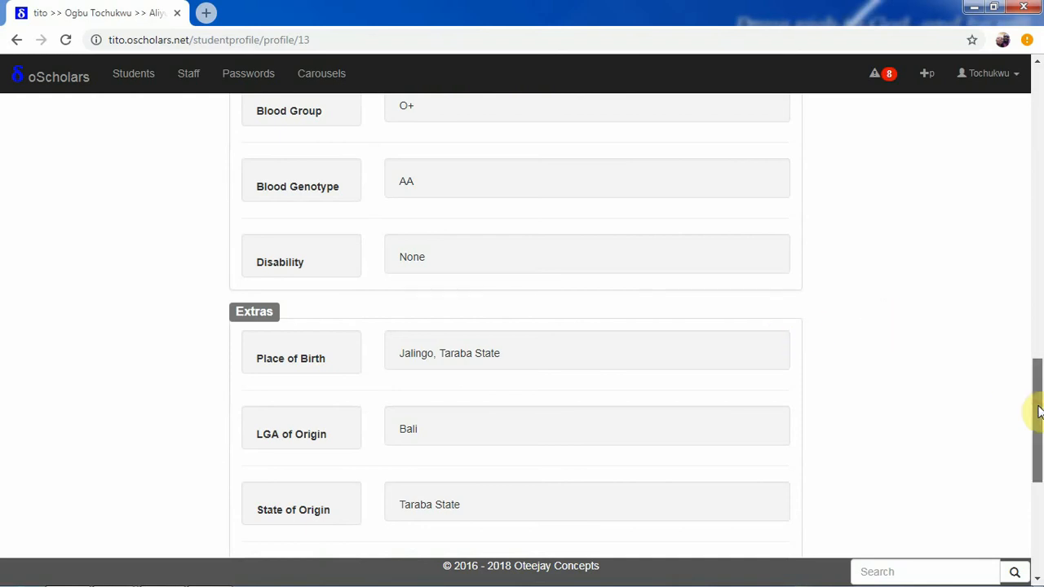
pyautogui.moveTo(1038, 411); pyautogui.dragTo(1019, 91)
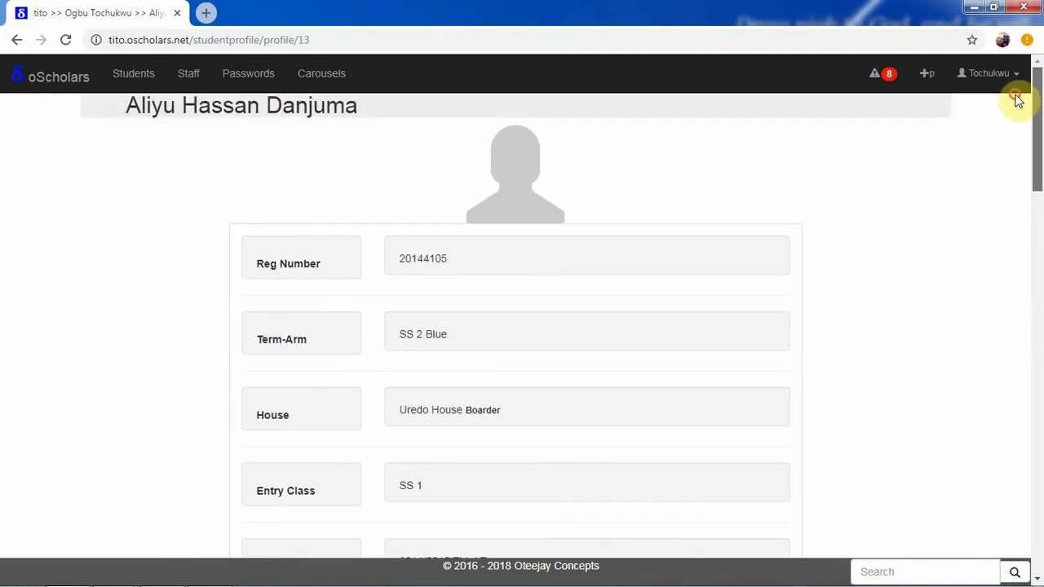
pyautogui.moveTo(1039, 131); pyautogui.dragTo(1040, 100)
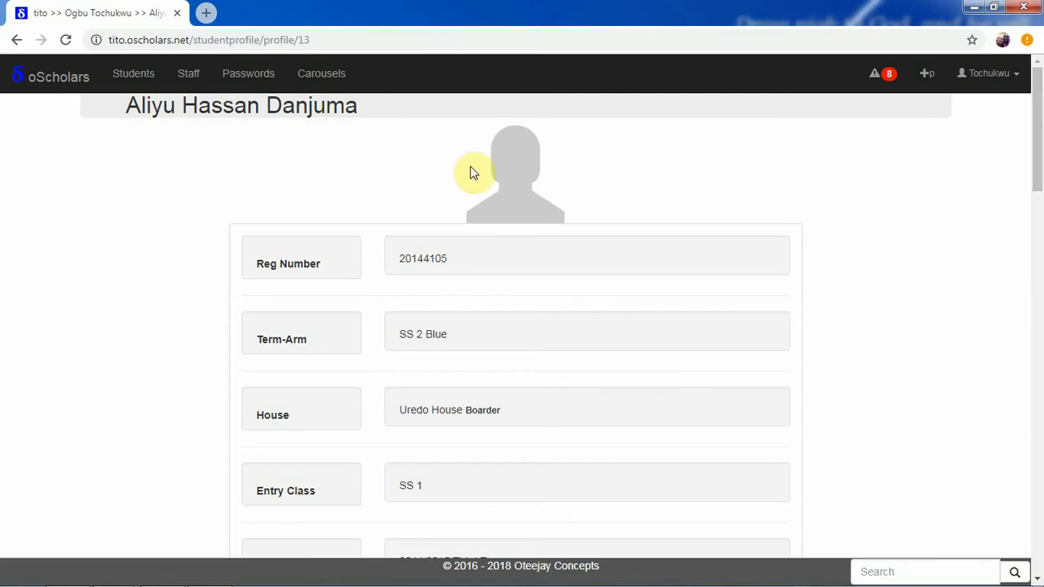
# Return to the ICT Admin home, open the list of all students and look through the active and inactive entries.
pyautogui.click(18, 39)
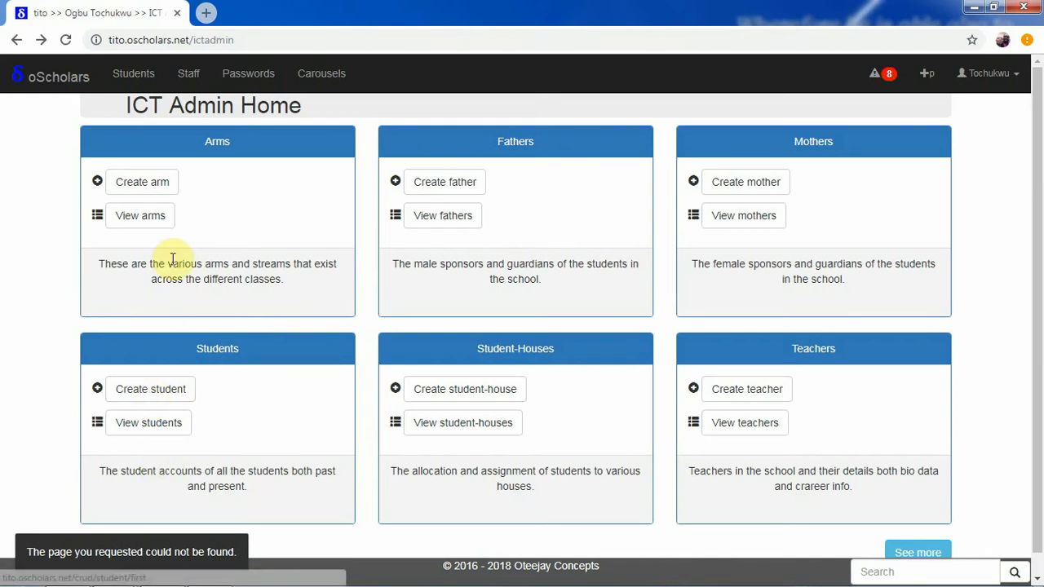
pyautogui.click(145, 424)
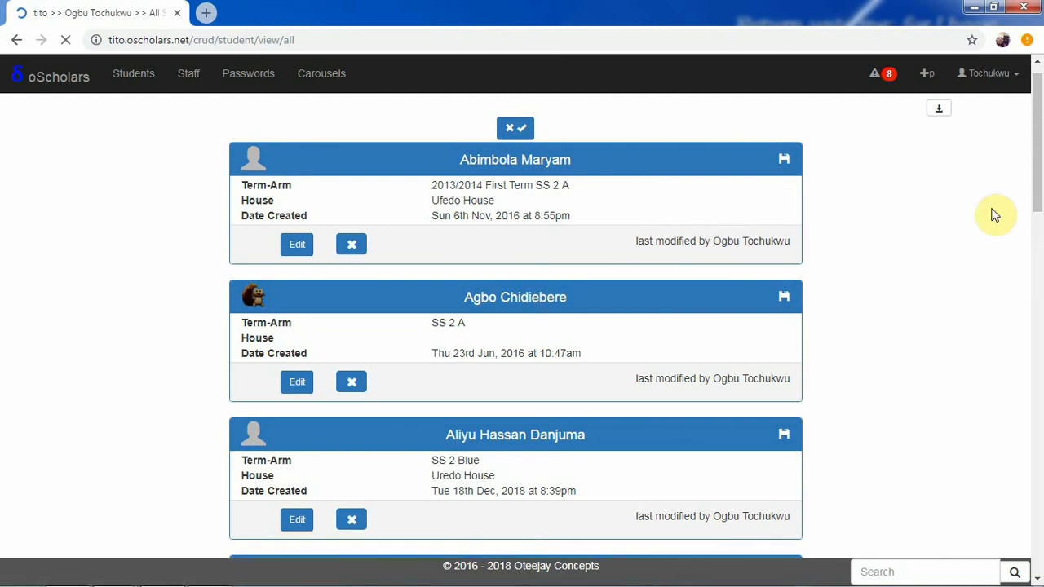
pyautogui.moveTo(1041, 133); pyautogui.dragTo(1040, 121)
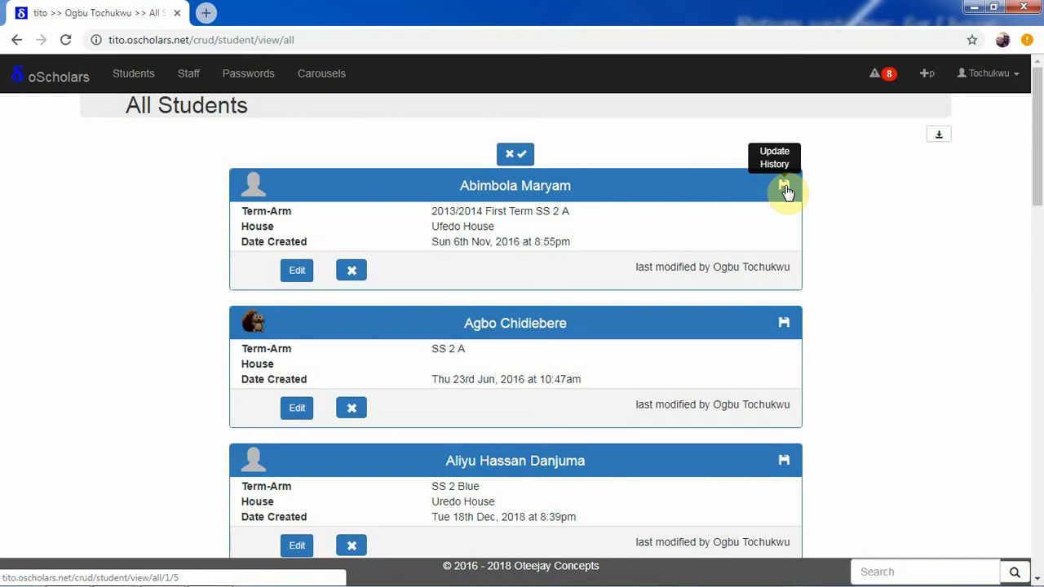
pyautogui.moveTo(1038, 155); pyautogui.dragTo(1037, 189)
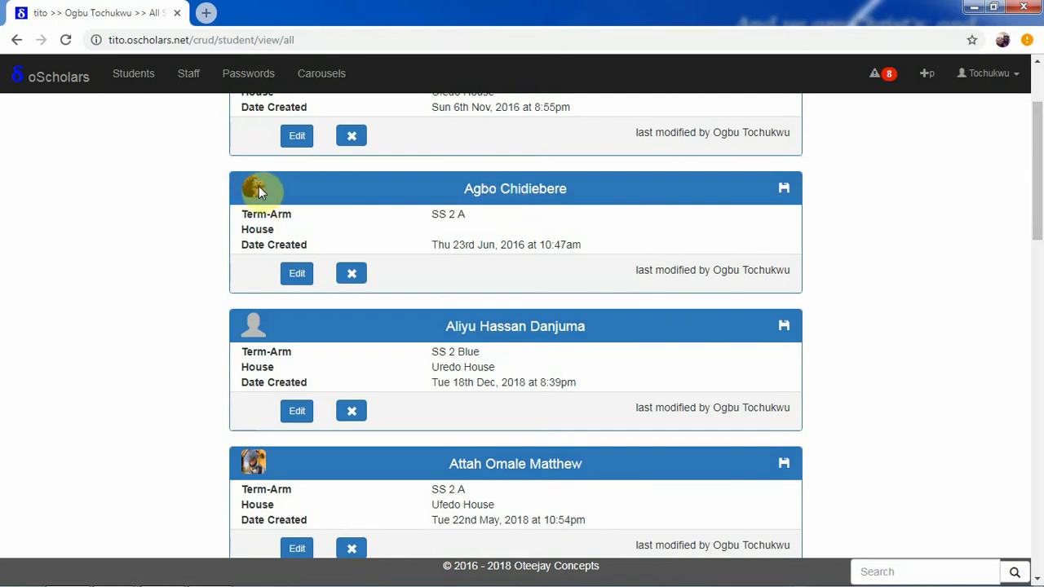
pyautogui.scroll(-2, 1035, 226)
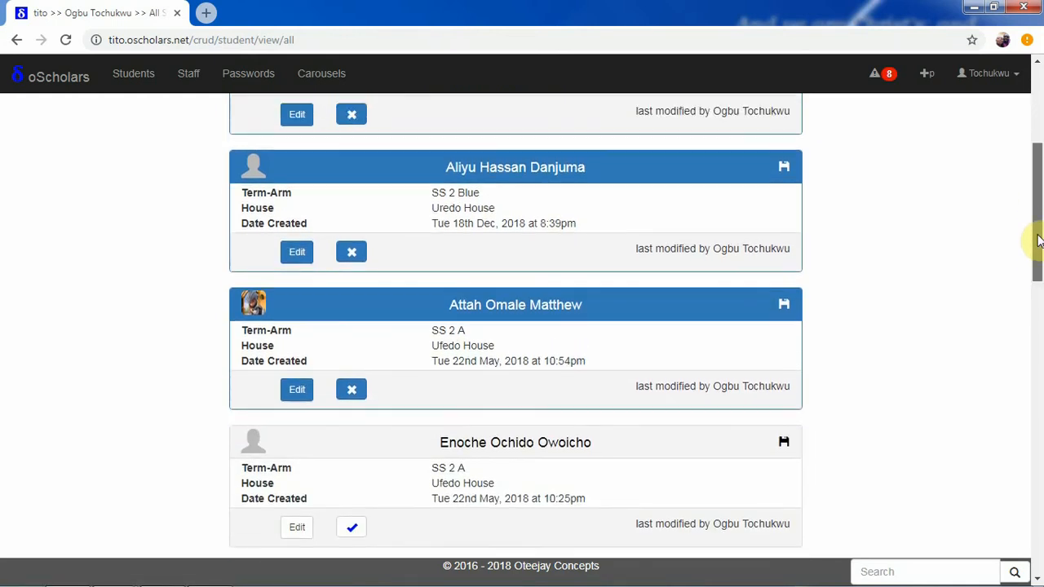
pyautogui.moveTo(1038, 241); pyautogui.dragTo(1019, 264)
pyautogui.scroll(-3, 1023, 277)
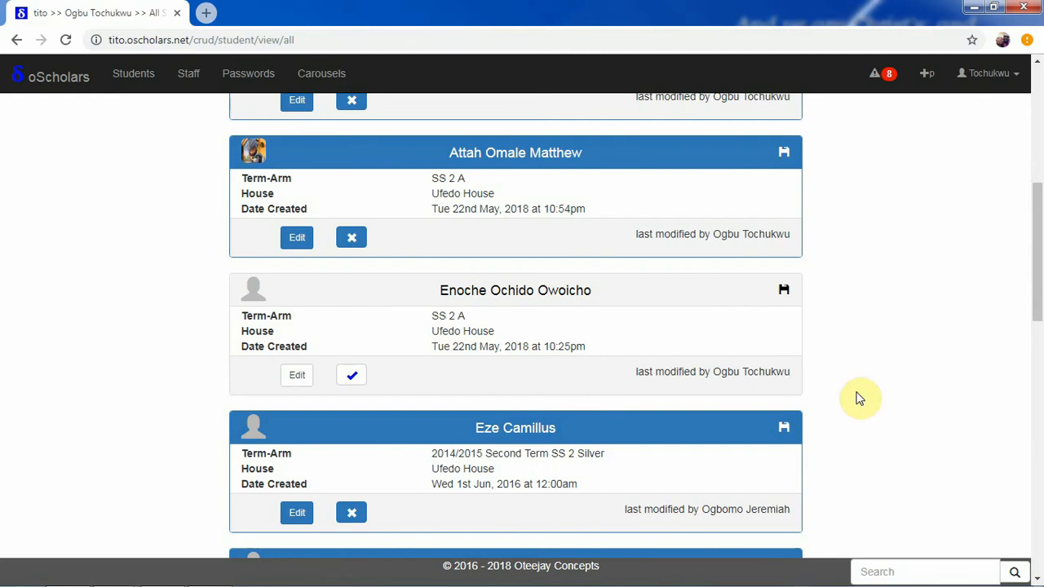
pyautogui.scroll(-2, 1034, 310)
pyautogui.moveTo(1037, 284); pyautogui.dragTo(1041, 380)
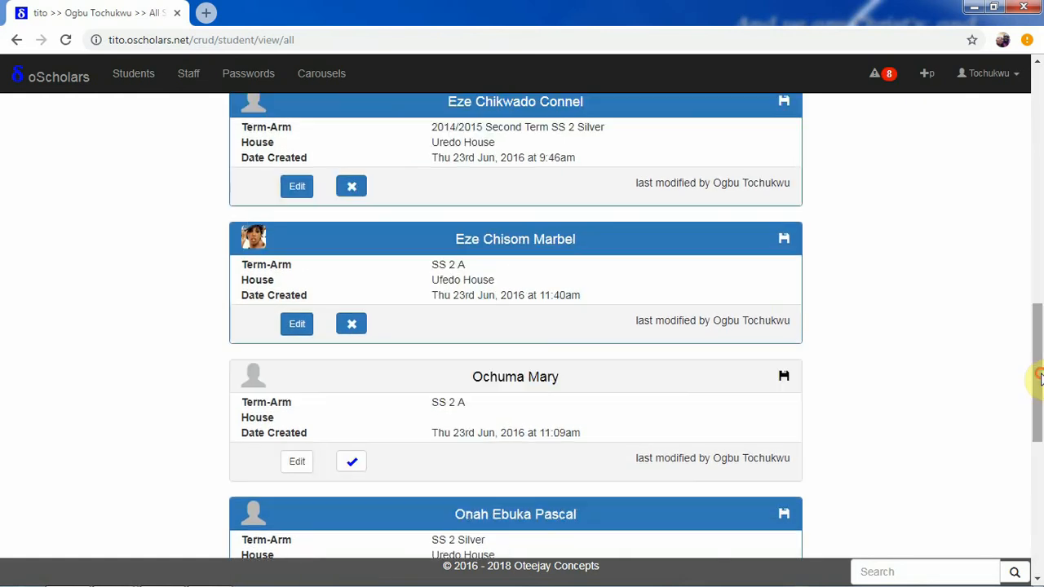
# Open the update history of the student created on Thu 23rd Jun, 2016 at 11:40am and look through to its modification records.
pyautogui.click(783, 238)
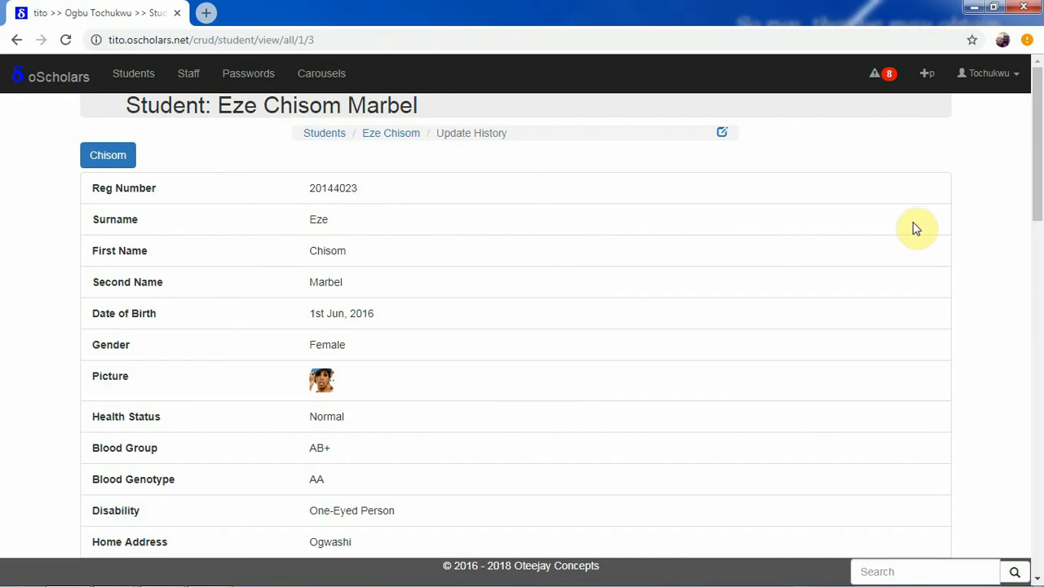
pyautogui.scroll(-1, 1040, 147)
pyautogui.moveTo(1040, 147); pyautogui.dragTo(1005, 441)
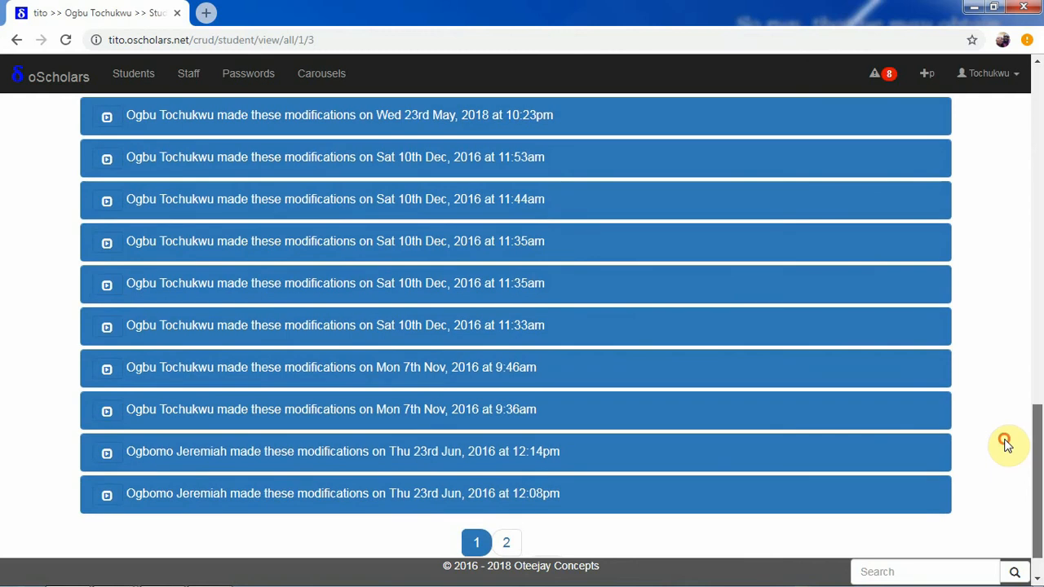
# Inspect the changes recorded on Thu 23rd Jun, 2016 at 12:08pm and at 12:14pm, collapsing each record after reading it.
pyautogui.click(106, 495)
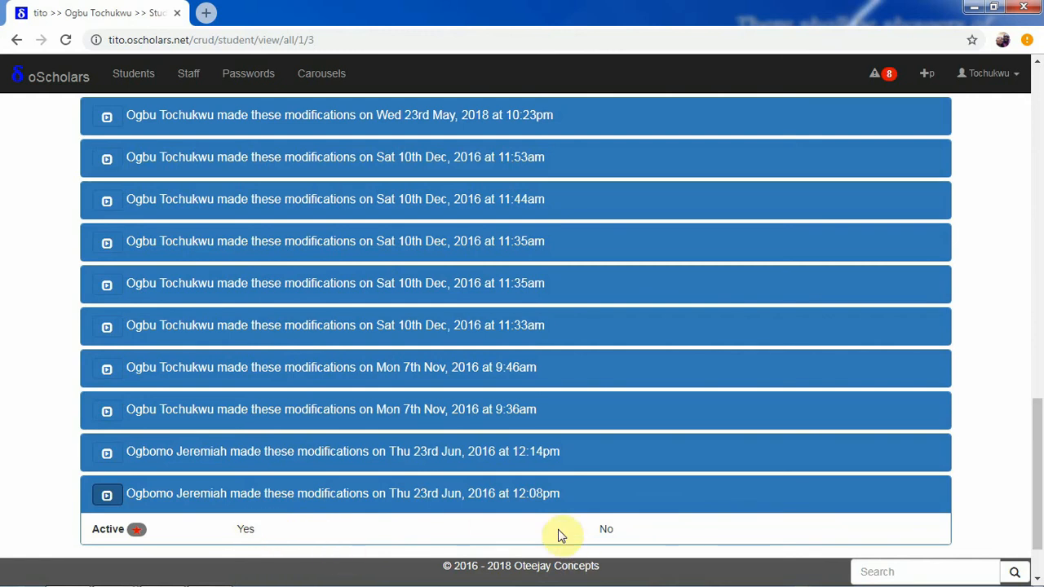
pyautogui.click(113, 493)
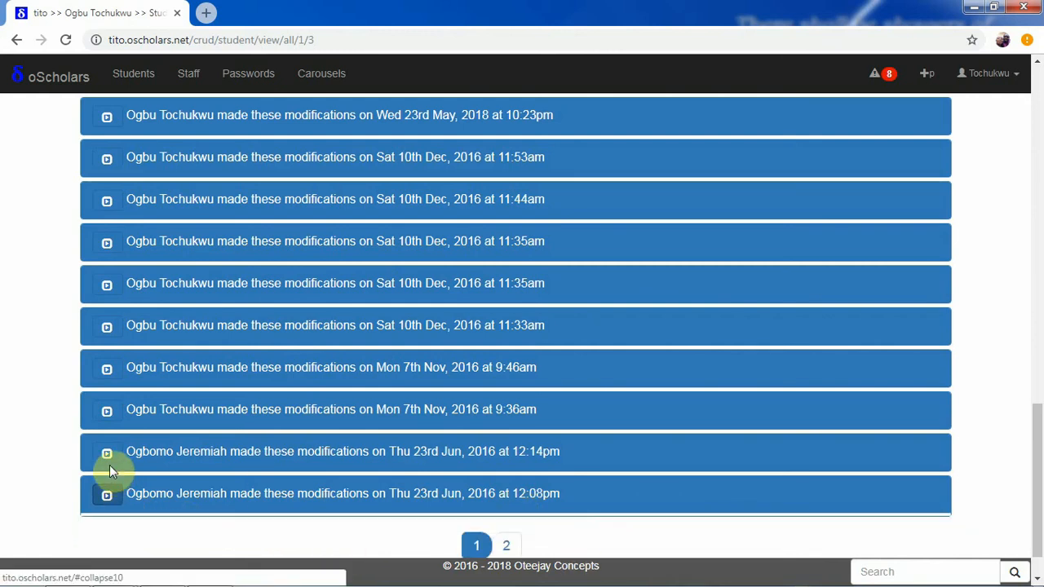
pyautogui.click(109, 455)
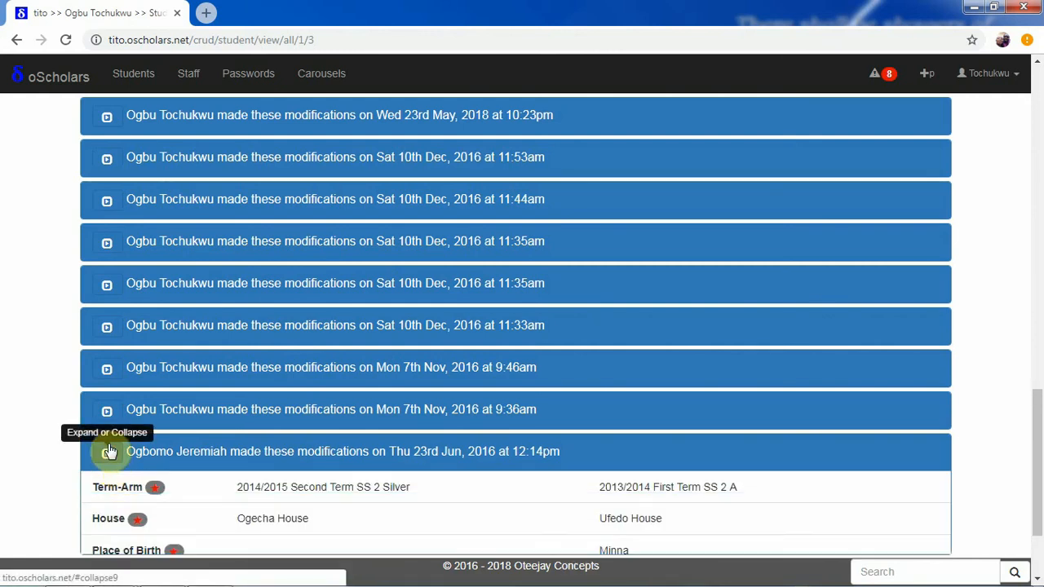
pyautogui.scroll(-3, 1035, 422)
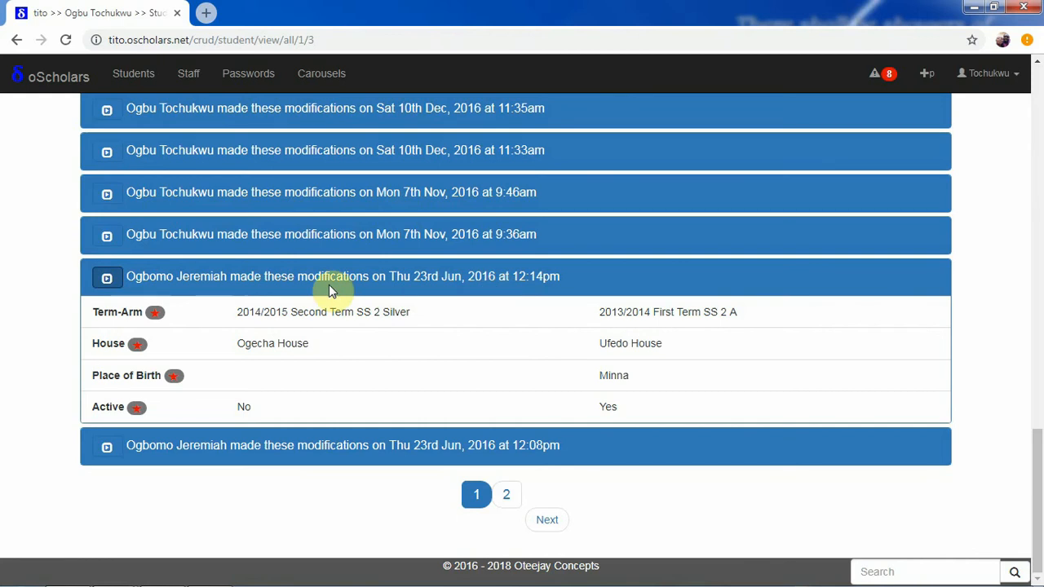
pyautogui.click(104, 279)
pyautogui.moveTo(1039, 477); pyautogui.dragTo(1028, 145)
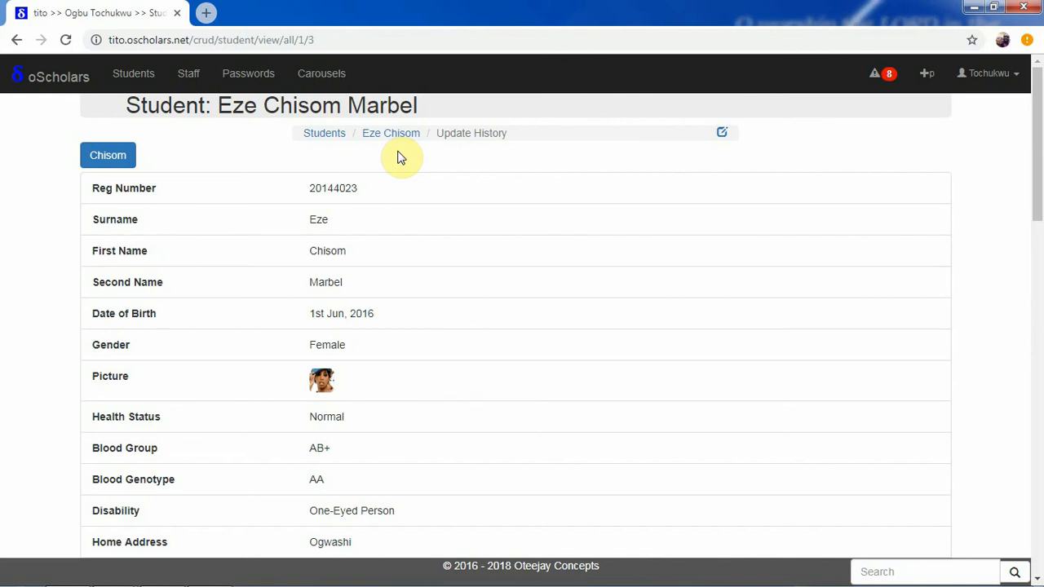
# Open this student's record for editing and examine the personal details on the first page of the update form.
pyautogui.click(722, 134)
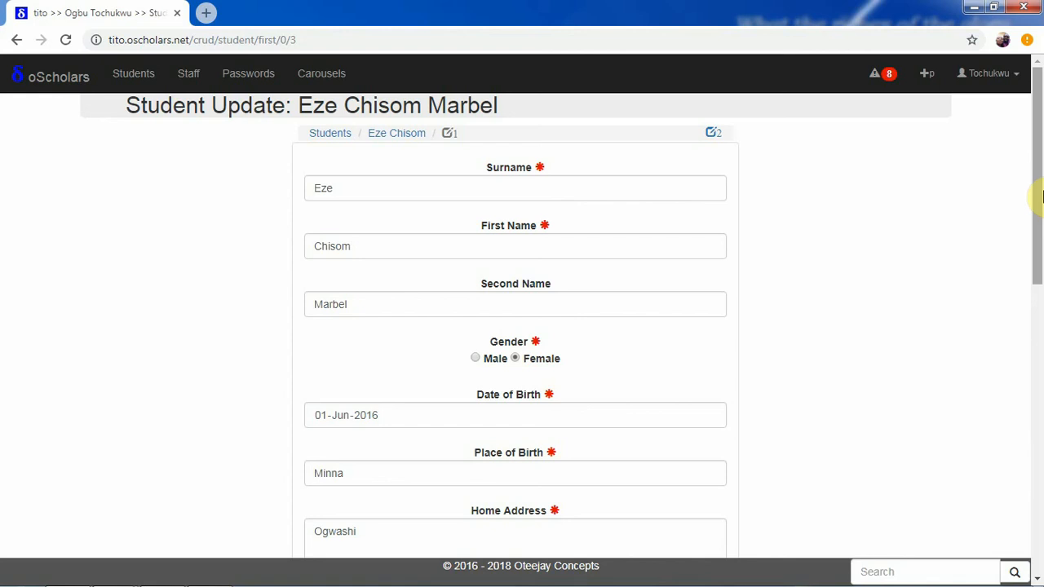
pyautogui.moveTo(1035, 186)
pyautogui.mouseDown()
pyautogui.moveTo(1036, 205)
pyautogui.moveTo(1036, 168)
pyautogui.mouseUp()
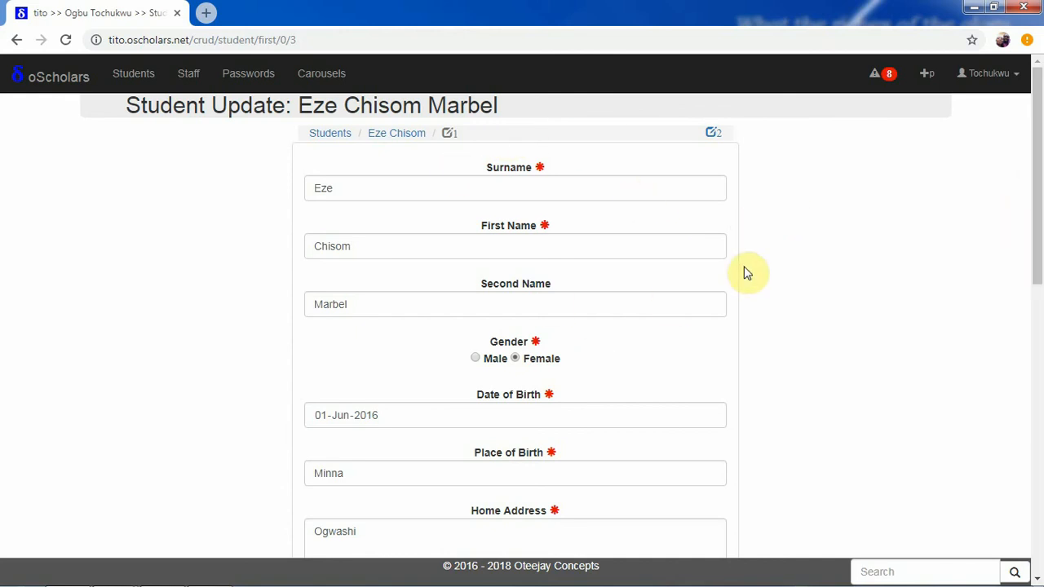
pyautogui.click(1040, 168)
pyautogui.moveTo(1040, 169); pyautogui.dragTo(1040, 116)
# Switch to the second page of the student update form and examine its picture, house, guardian, entry and health fields.
pyautogui.click(714, 140)
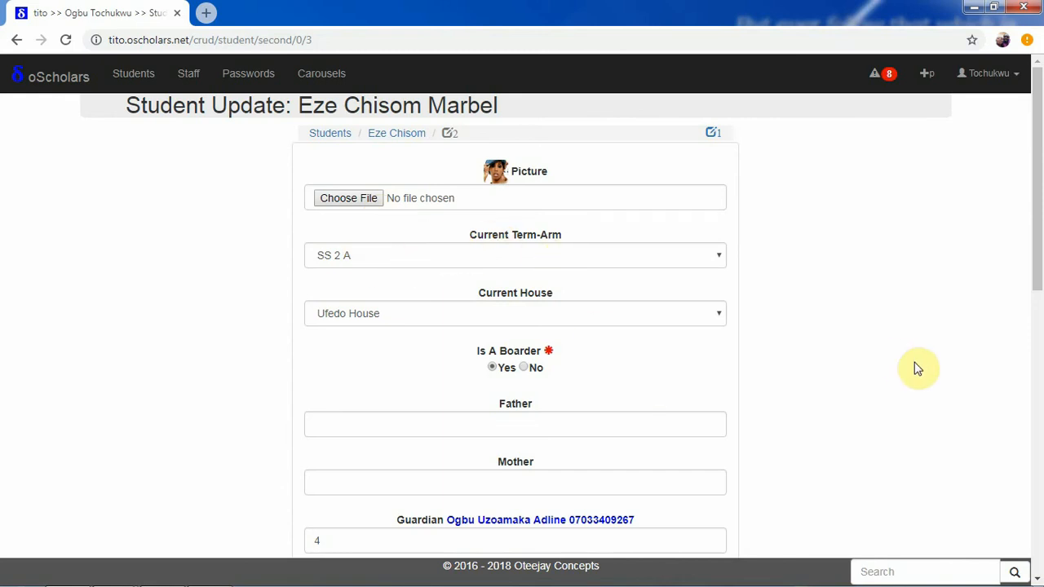
pyautogui.moveTo(1036, 233); pyautogui.dragTo(1033, 293)
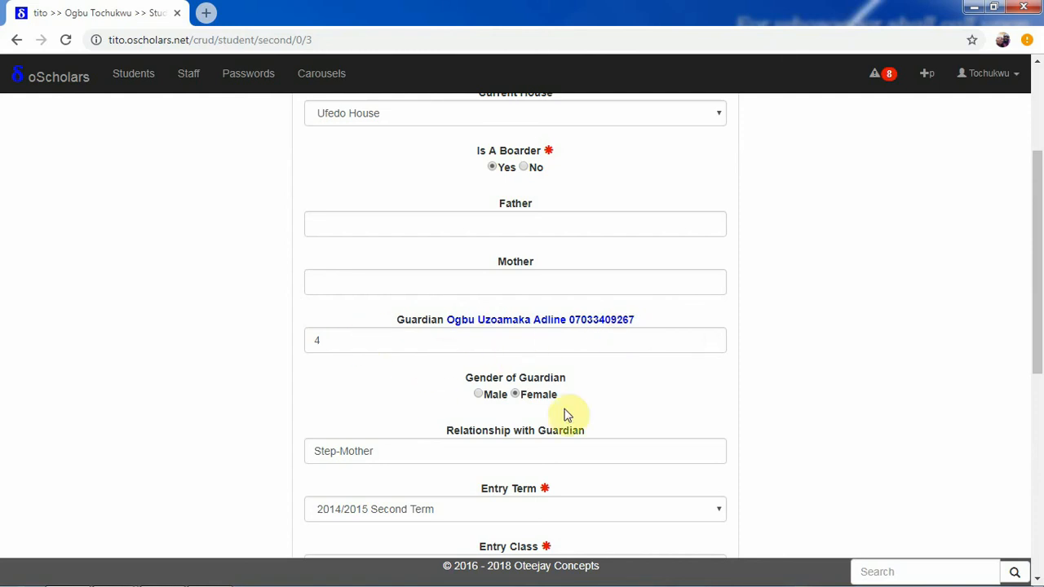
pyautogui.scroll(1, 1038, 290)
pyautogui.moveTo(1038, 290); pyautogui.dragTo(1034, 392)
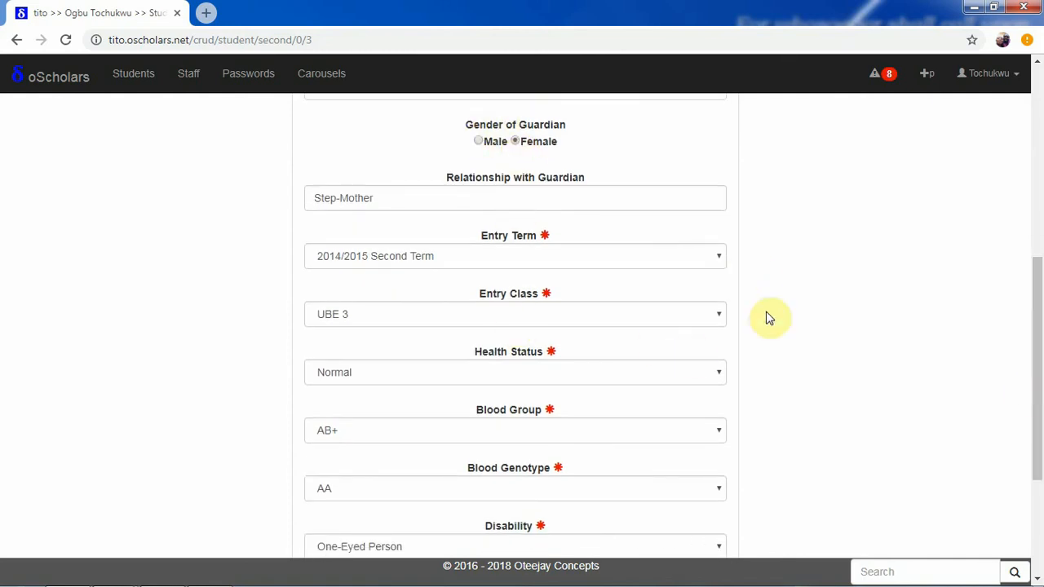
pyautogui.moveTo(1037, 375); pyautogui.dragTo(1035, 82)
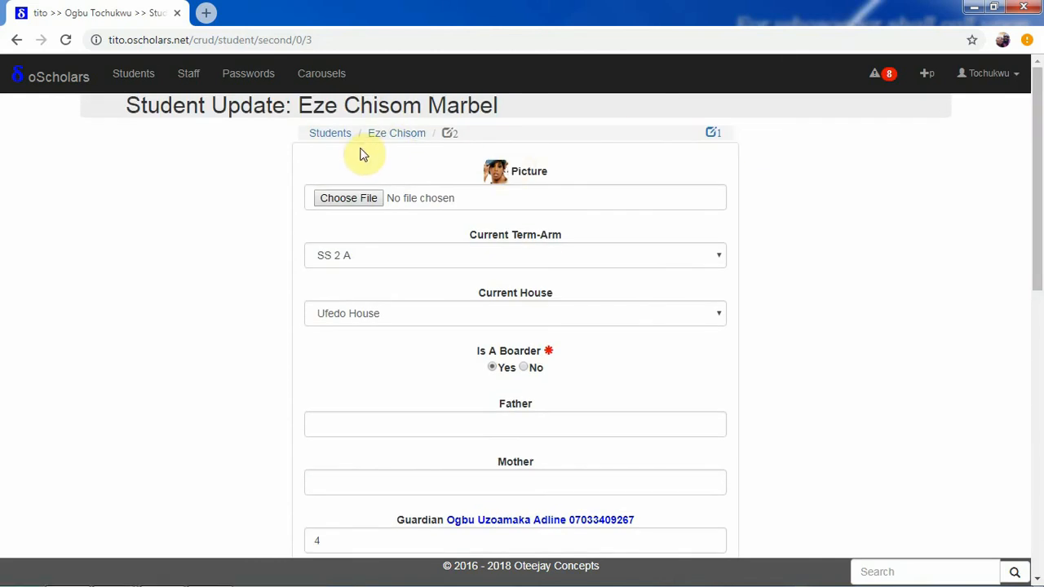
# Return to the list of all students and download it as an Excel file.
pyautogui.click(334, 135)
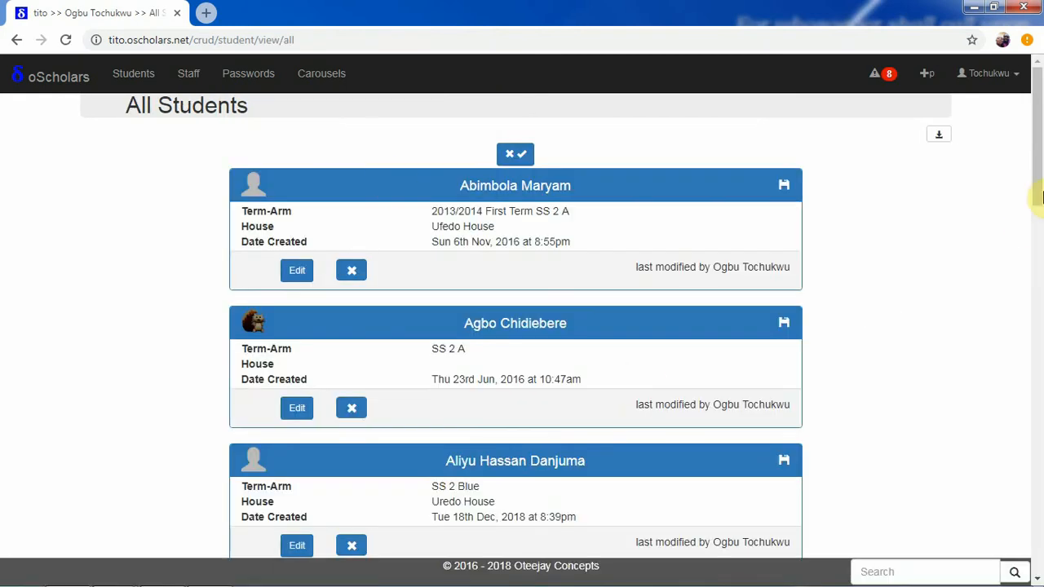
pyautogui.scroll(-2, 1036, 201)
pyautogui.scroll(2, 1024, 176)
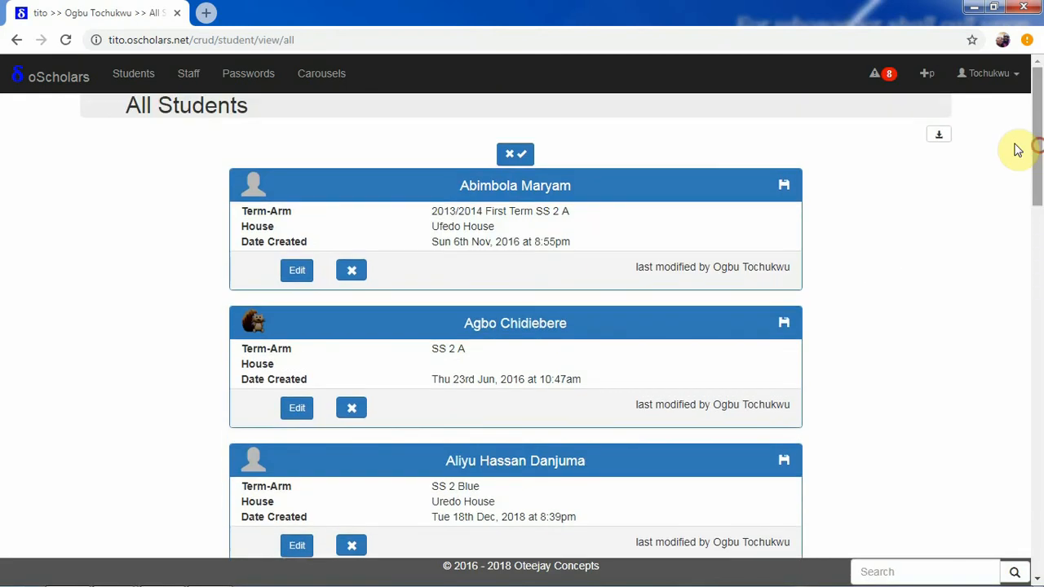
pyautogui.click(940, 137)
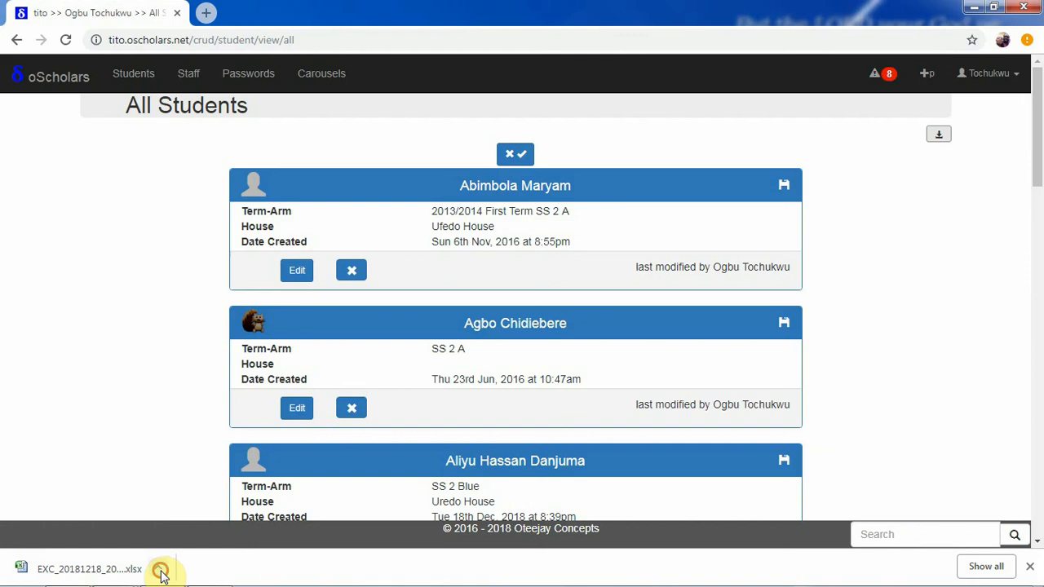
# Show the downloaded student workbook in its folder and examine its columns in the file preview.
pyautogui.click(161, 572)
pyautogui.click(238, 511)
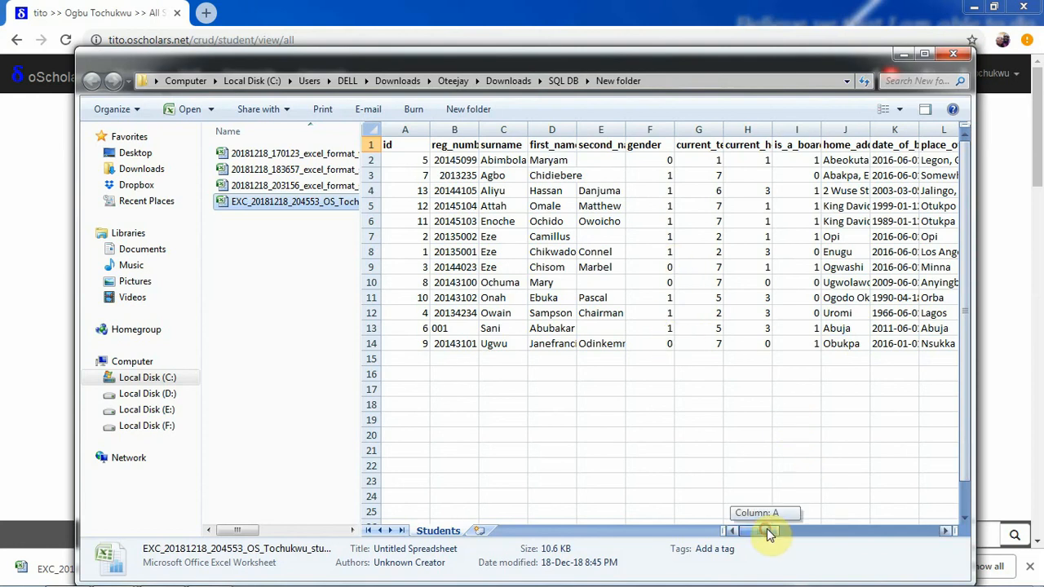
pyautogui.moveTo(769, 530); pyautogui.dragTo(935, 526)
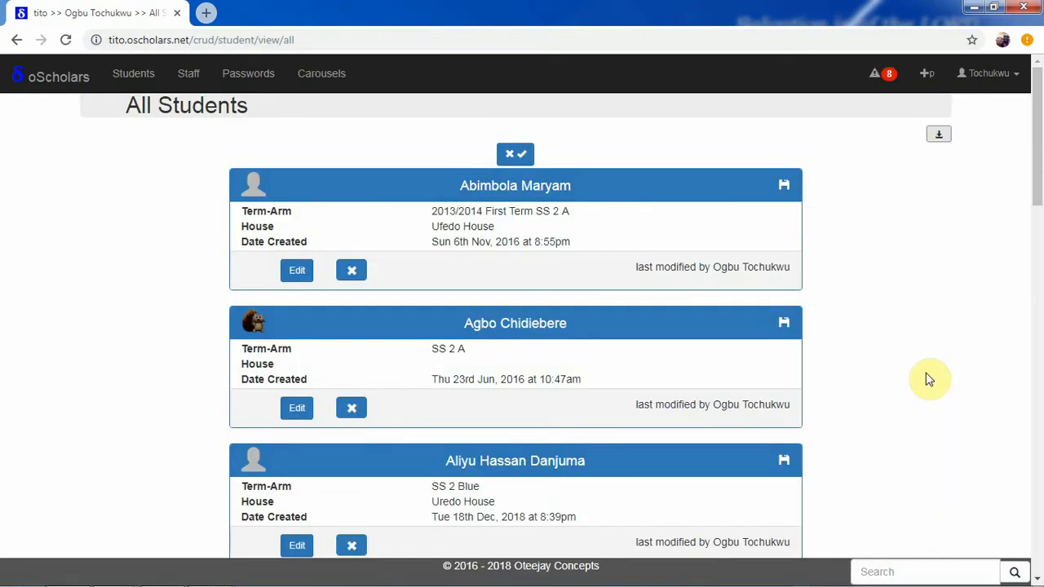